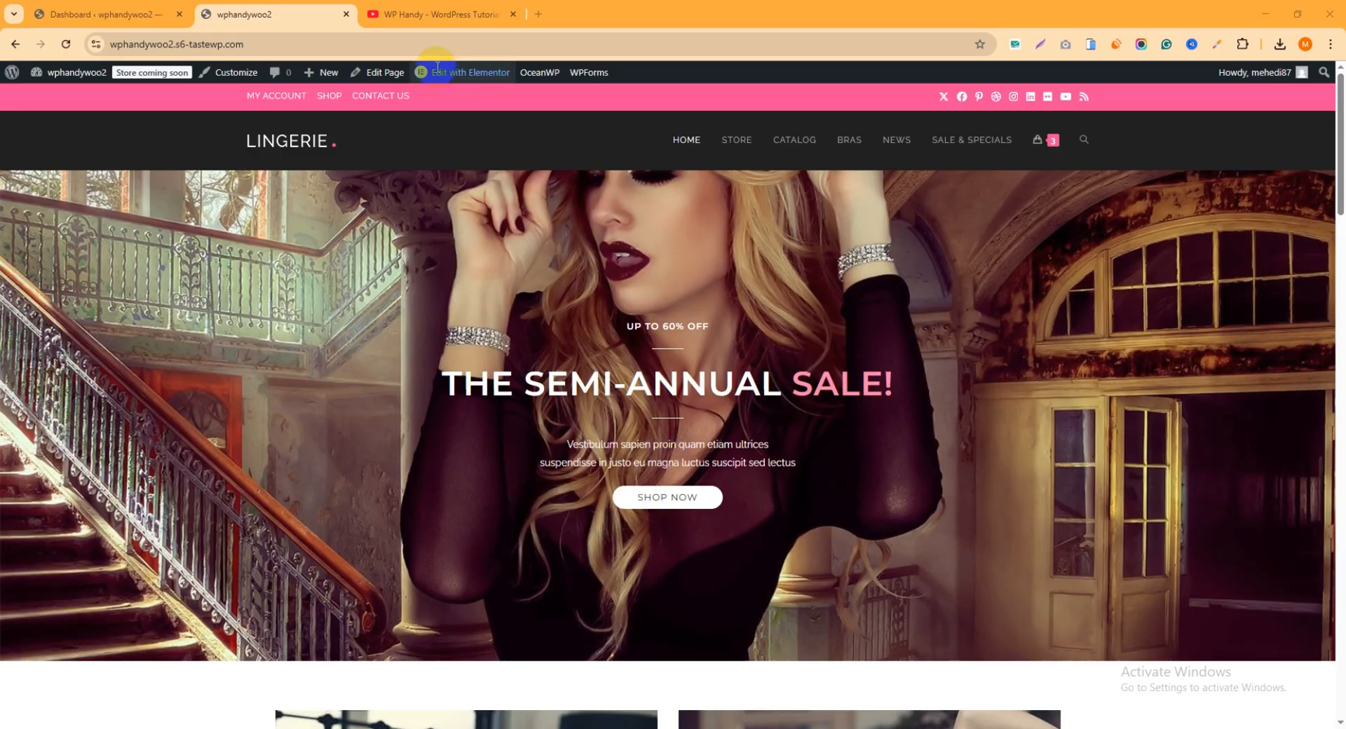
Switch to YouTube, look through the WP Handy channel's videos, and close the channel page
click(435, 14)
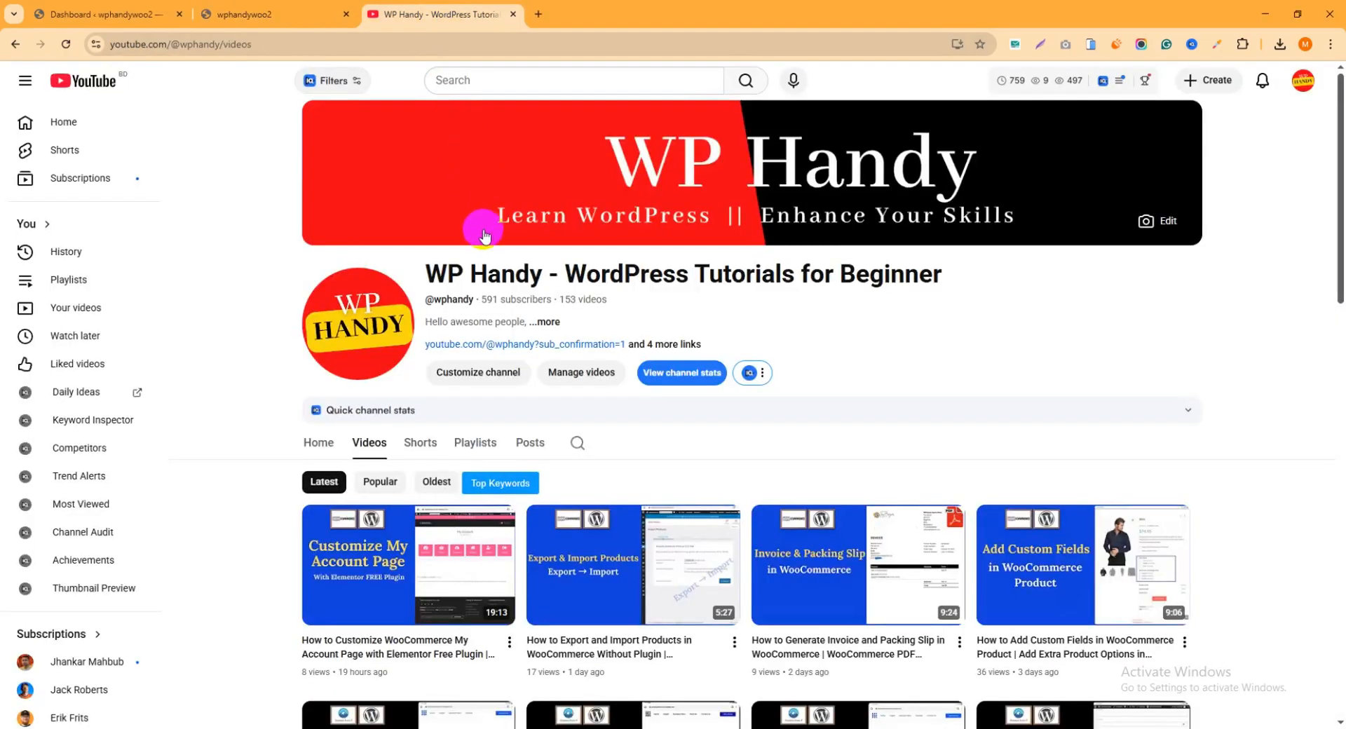
scroll(873, 347, down, 2)
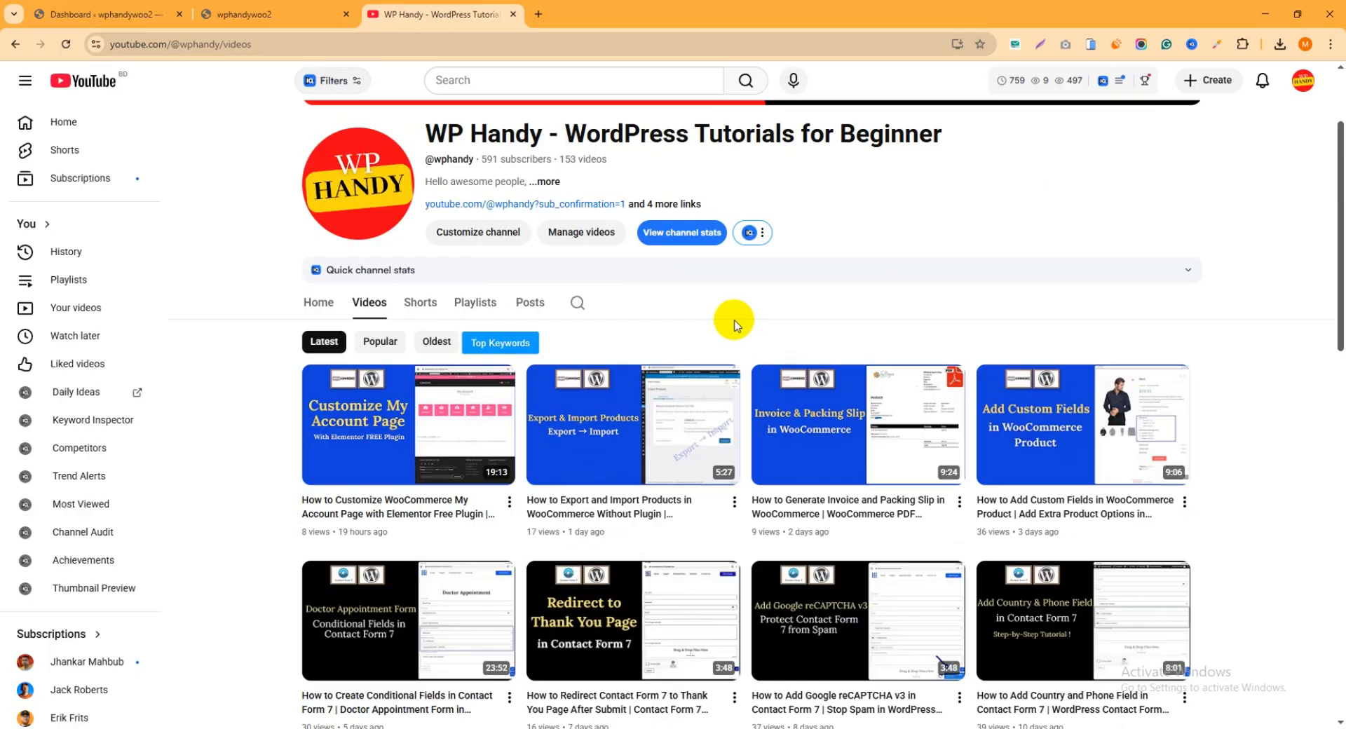
scroll(715, 322, down, 2)
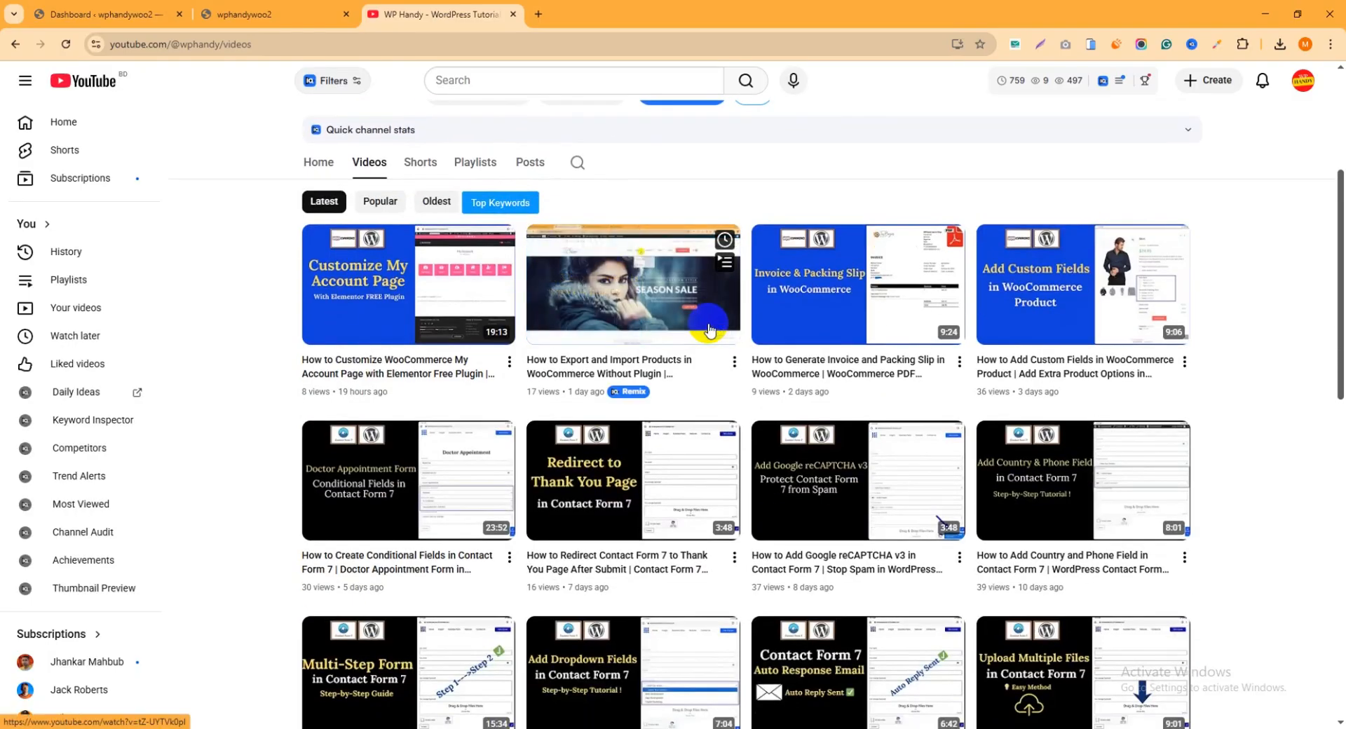
scroll(709, 330, down, 4)
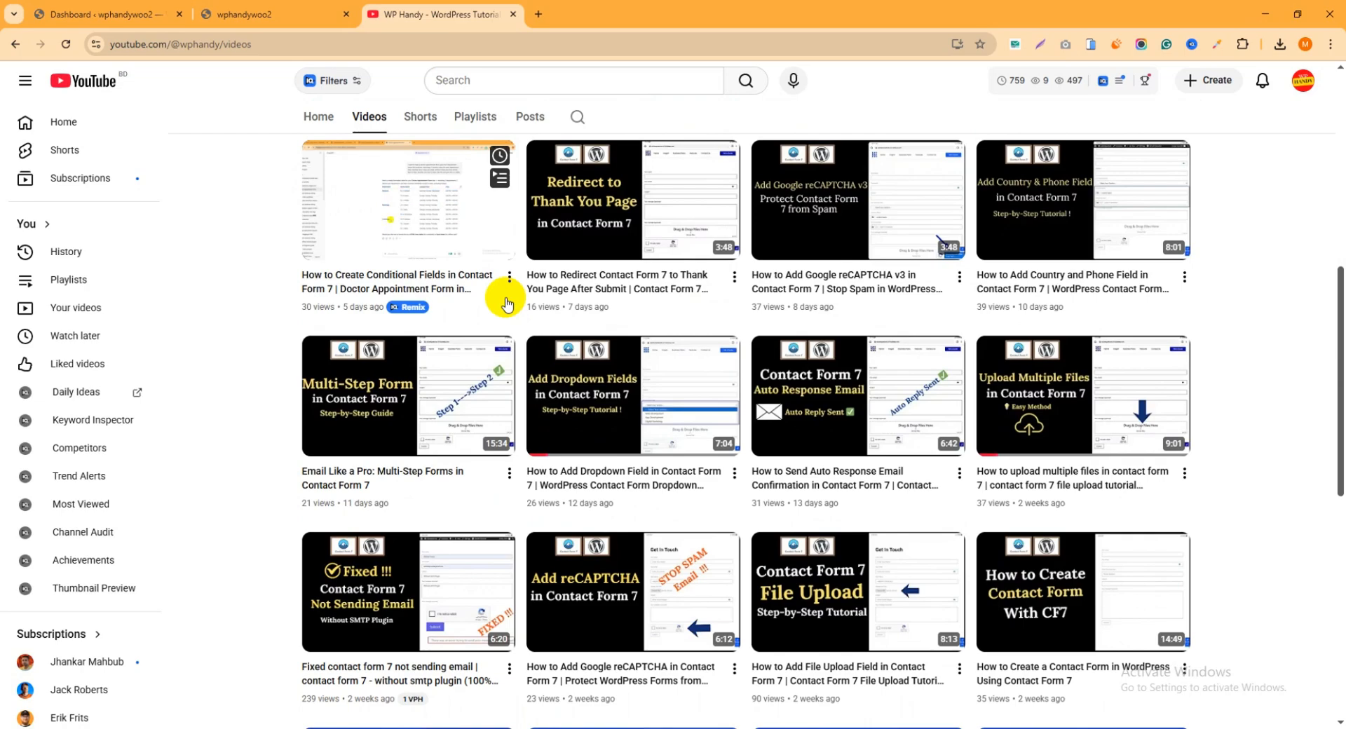
click(514, 15)
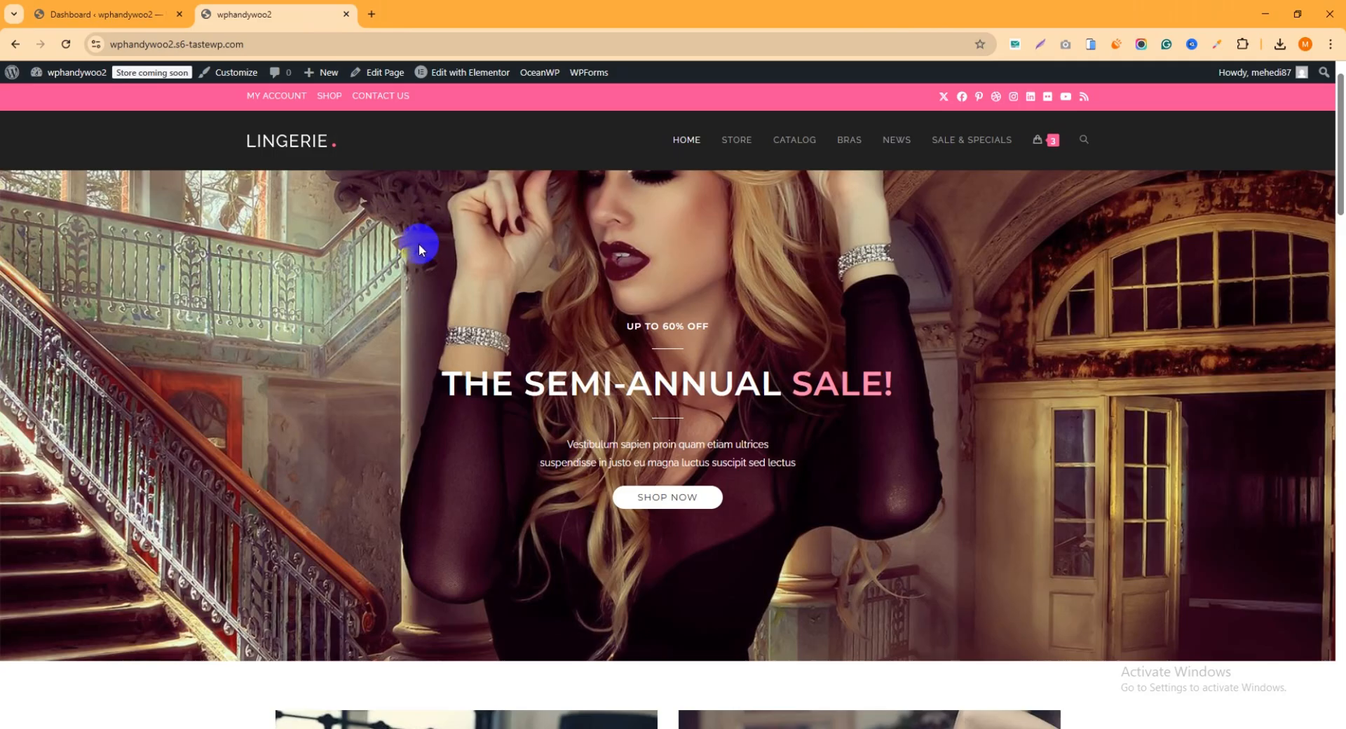
Open the Harmony Deep product from the store's New Arrival section, add it to the cart and view the cart
scroll(420, 249, down, 10)
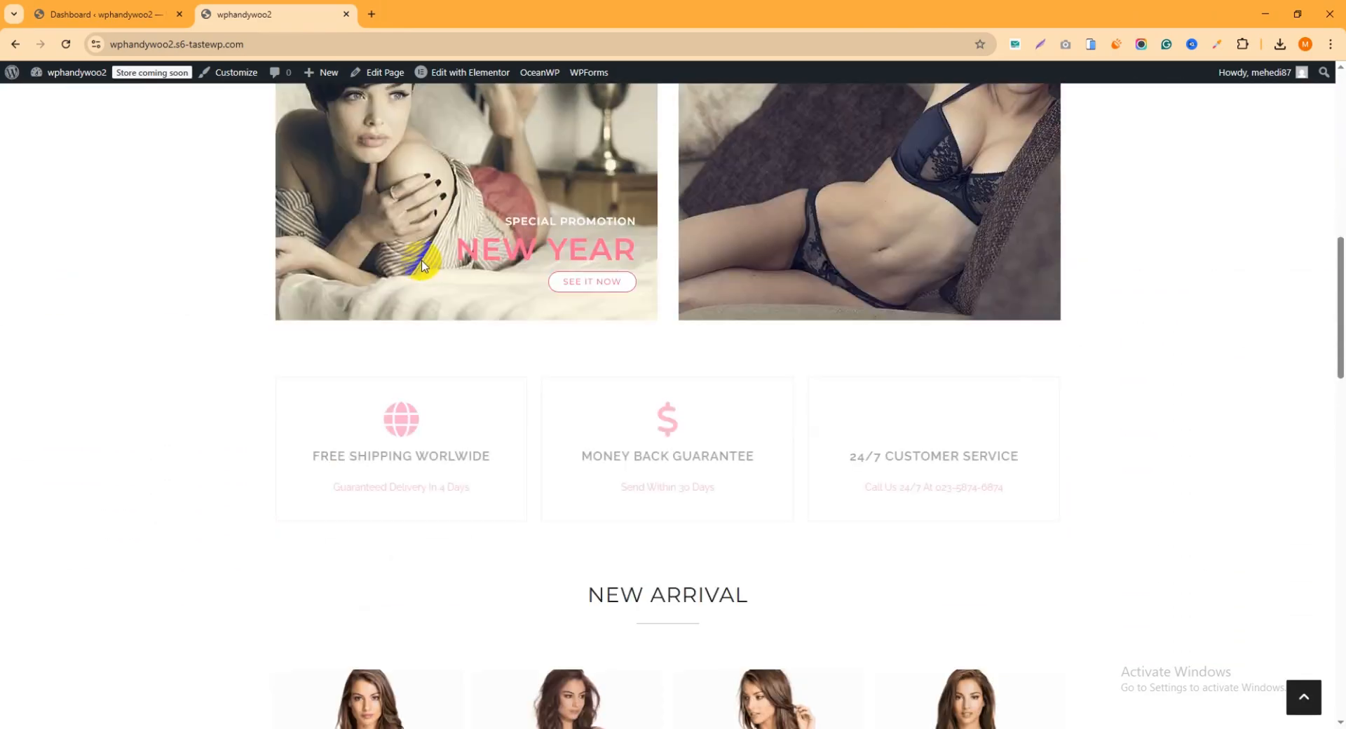
scroll(421, 263, down, 7)
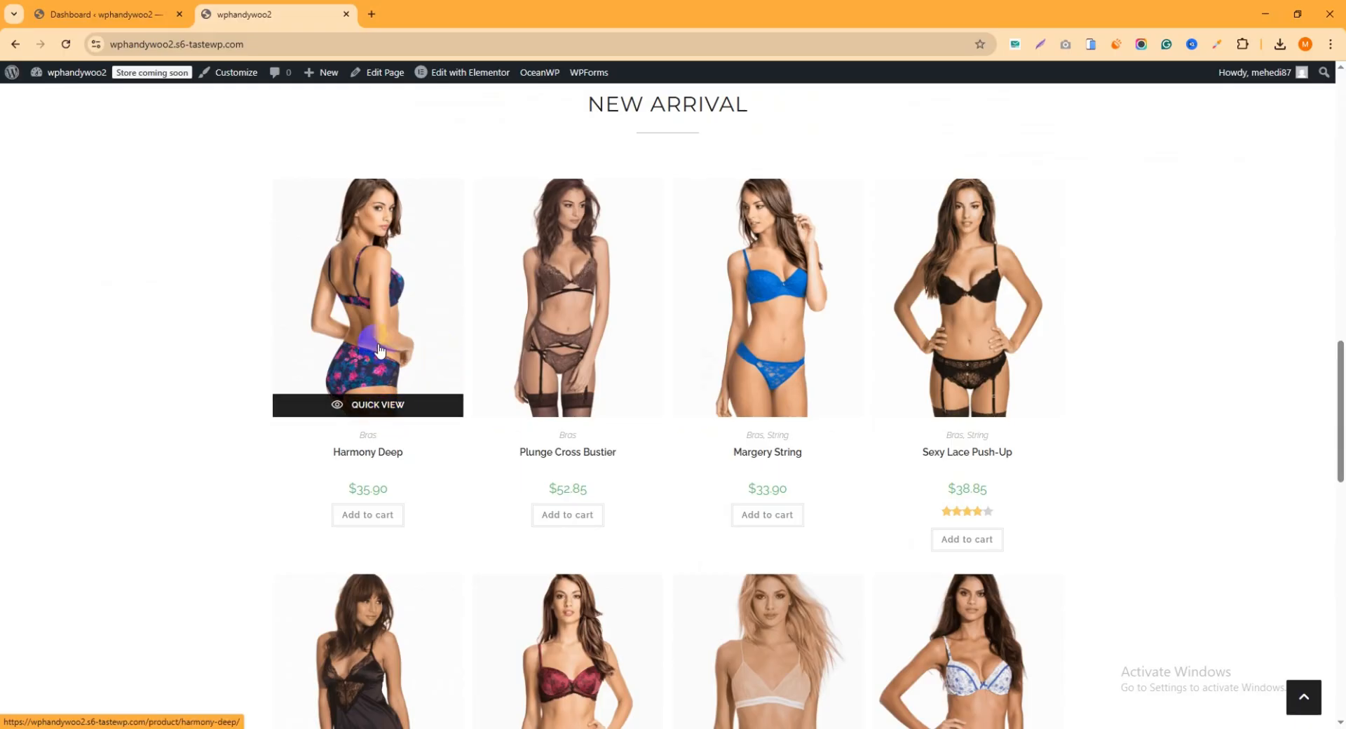
click(379, 348)
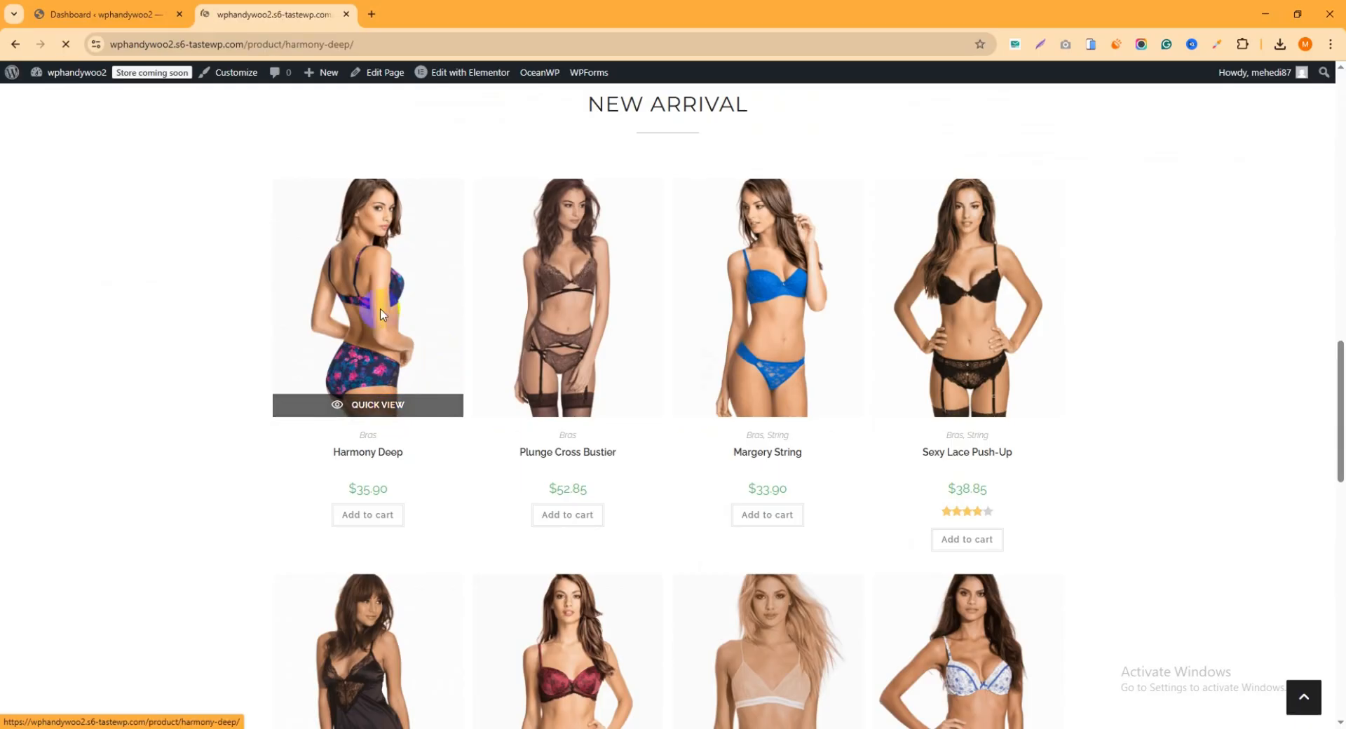
scroll(464, 264, down, 1)
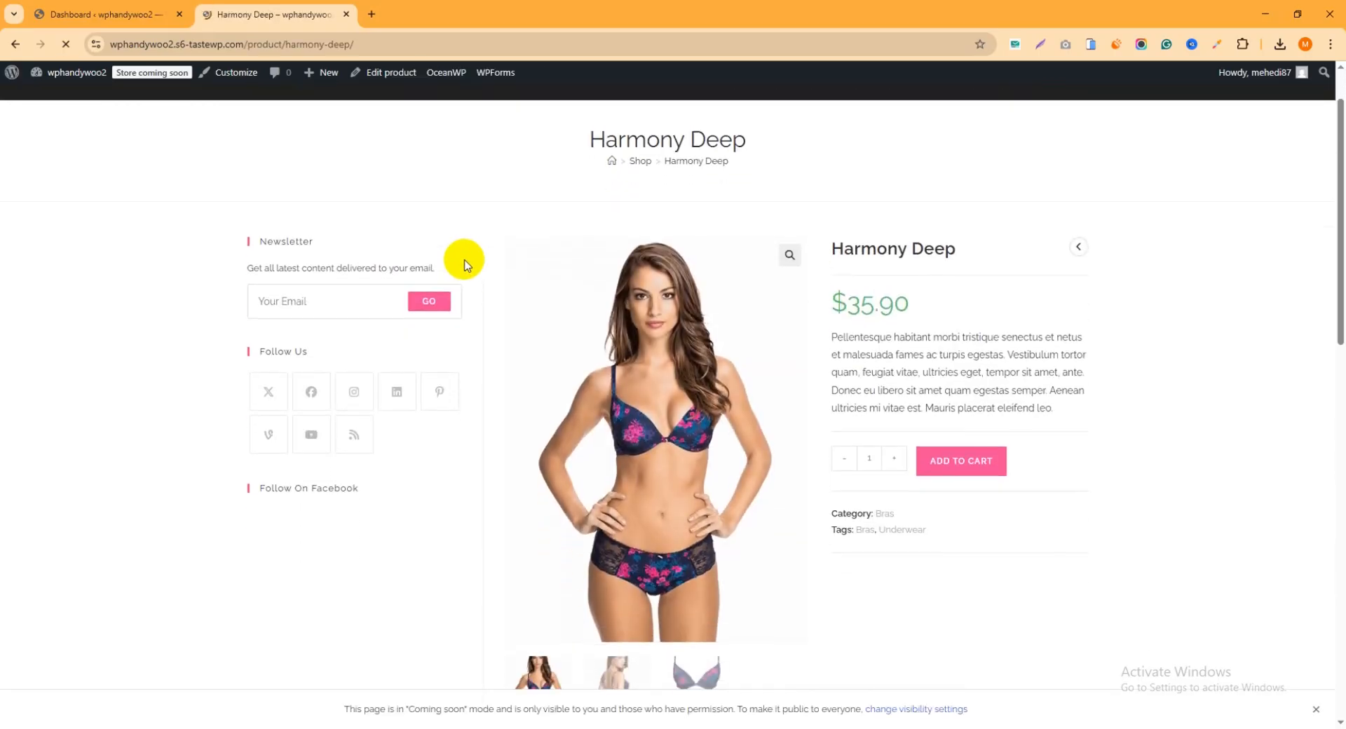
scroll(516, 279, down, 1)
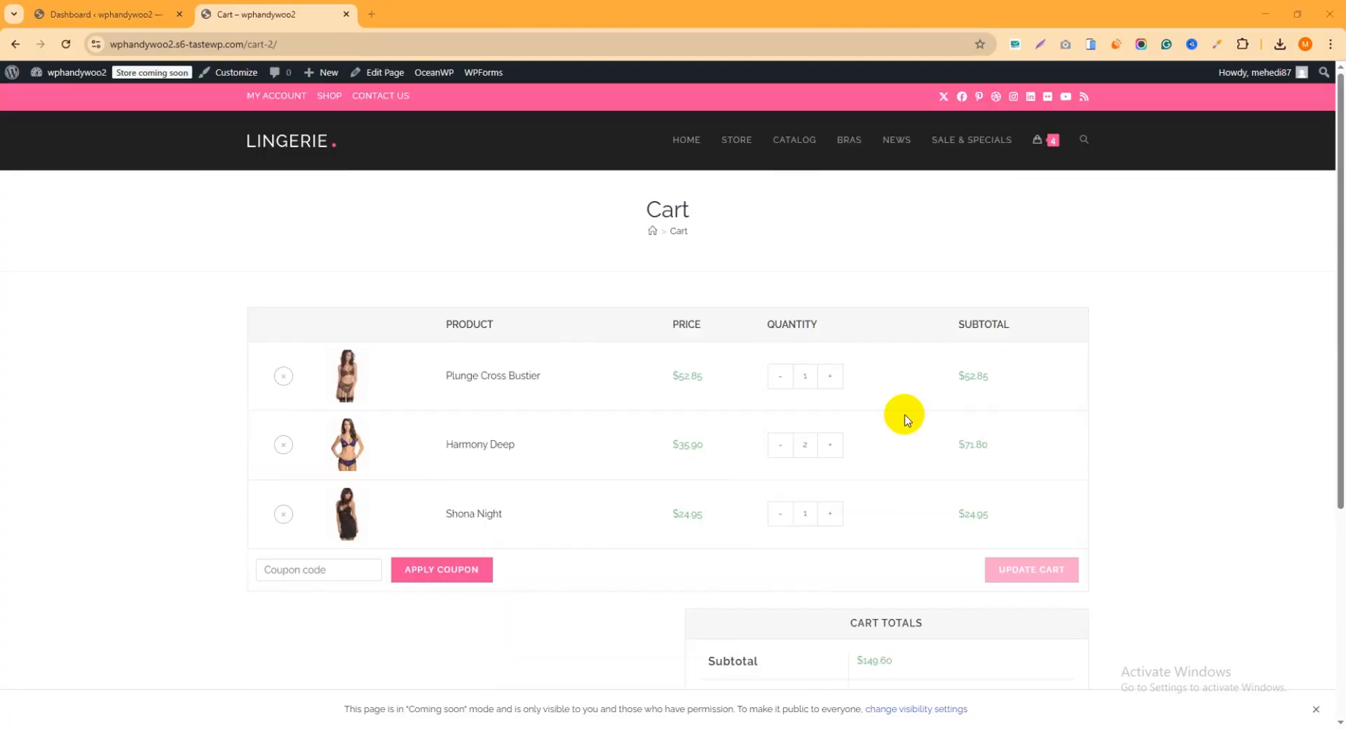
Proceed from the cart to checkout and examine the payment area below the order summary
scroll(940, 391, down, 2)
scroll(957, 395, down, 2)
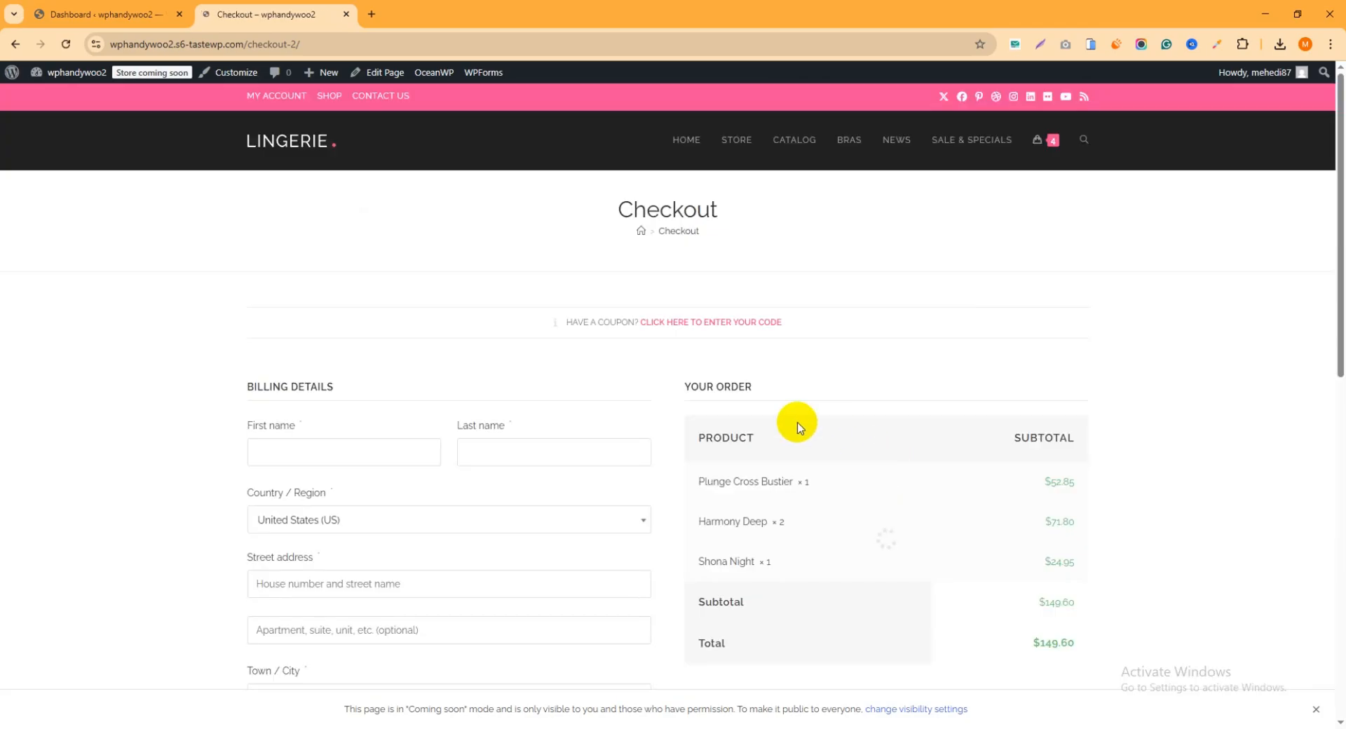
scroll(787, 286, down, 3)
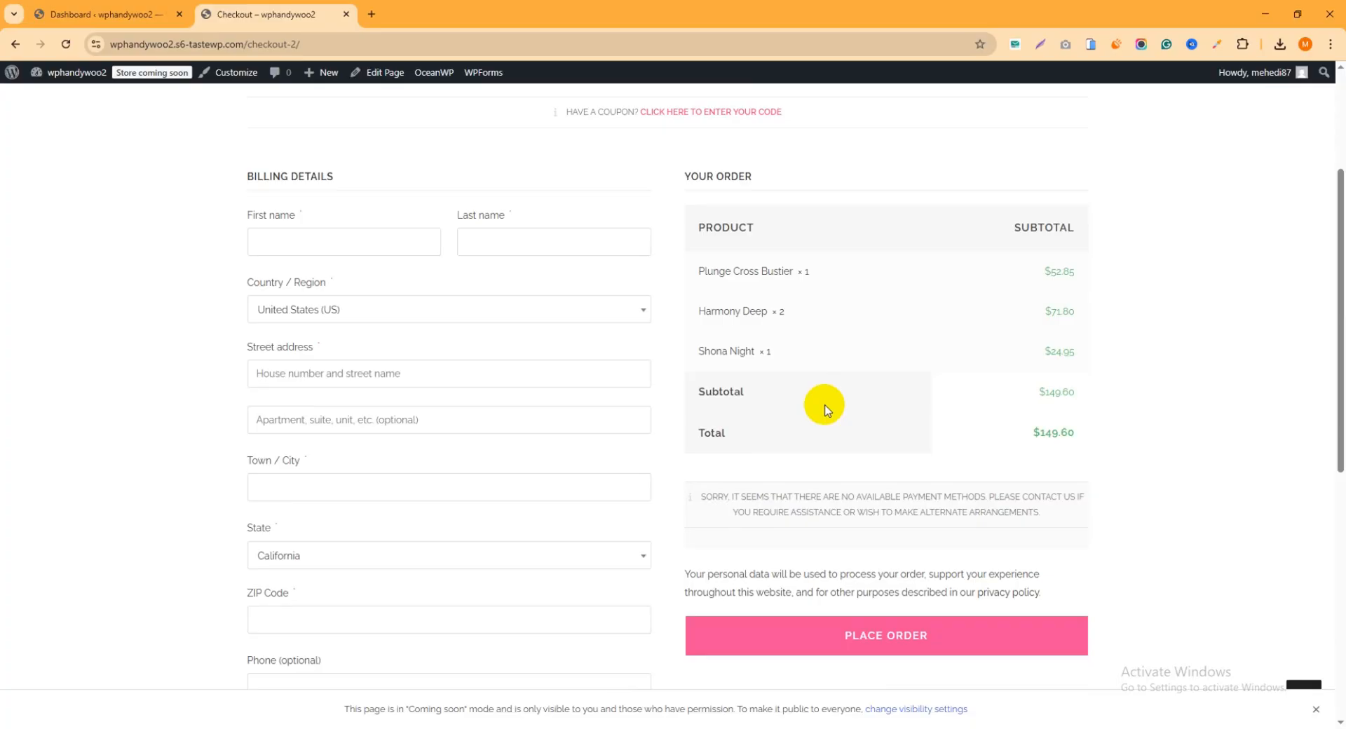
Open the WooCommerce payment settings in the site's WordPress dashboard
click(122, 17)
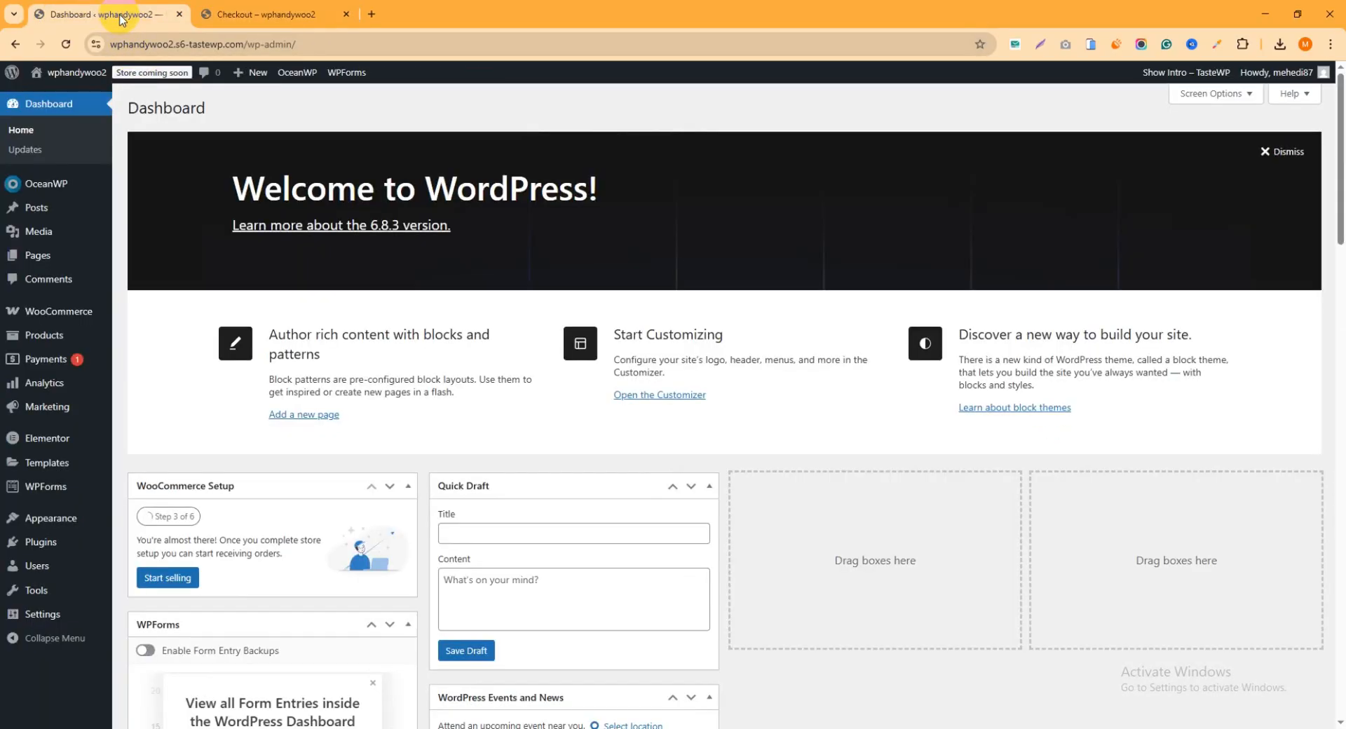
mouse_move(89, 321)
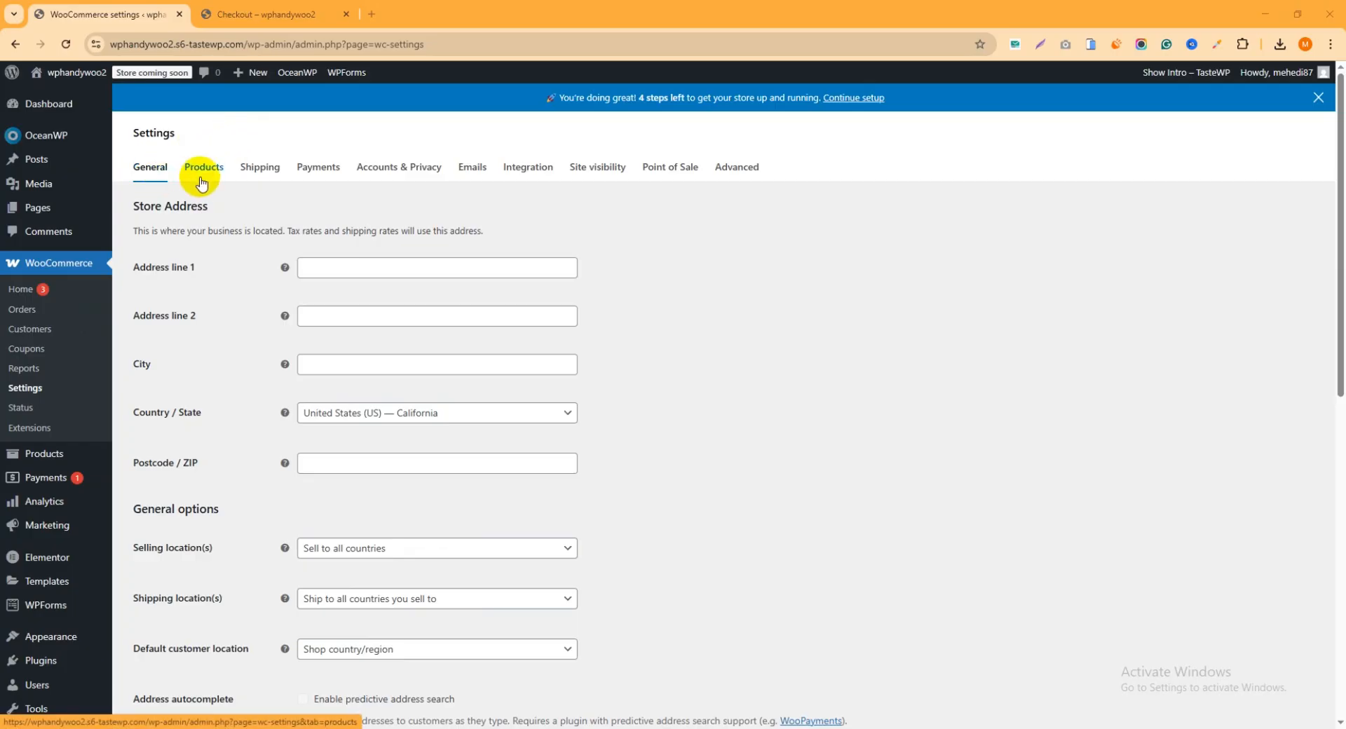
click(321, 177)
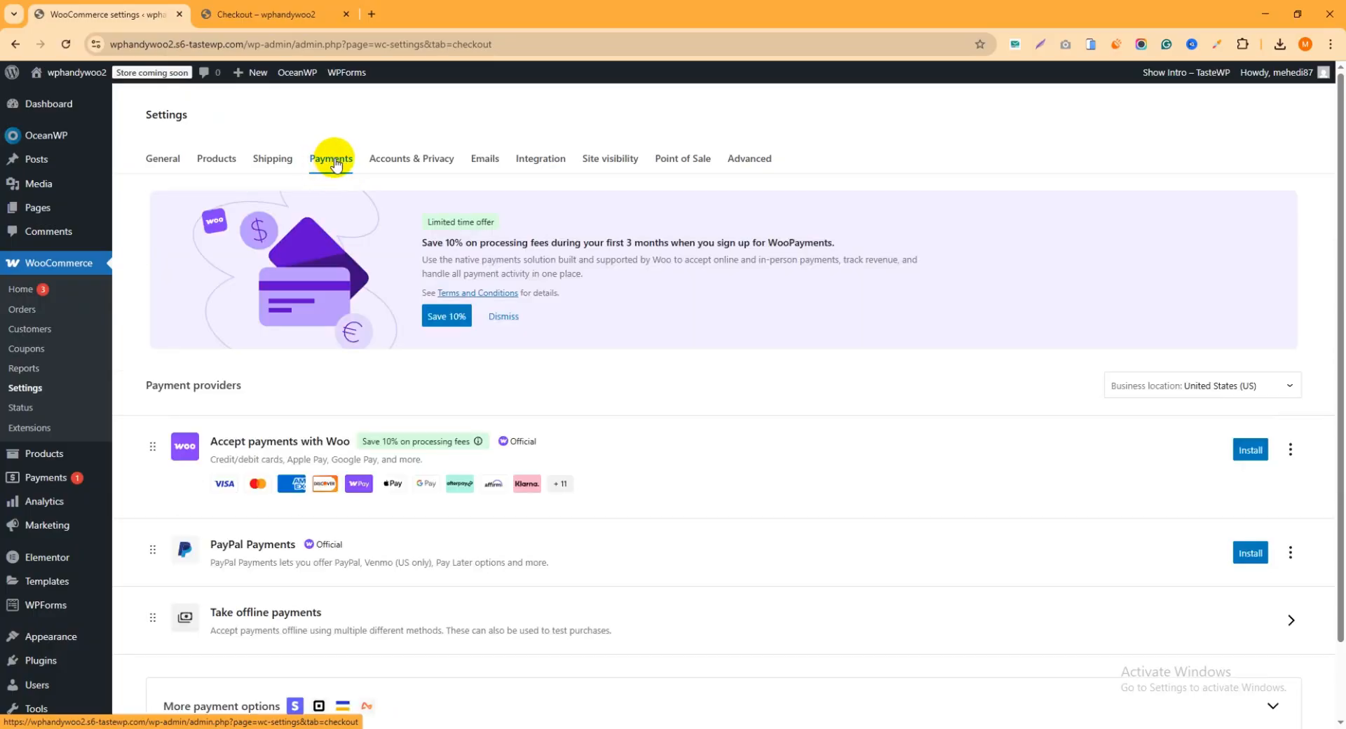
Enable Cash on delivery among the offline payment methods and open its settings
scroll(336, 175, down, 1)
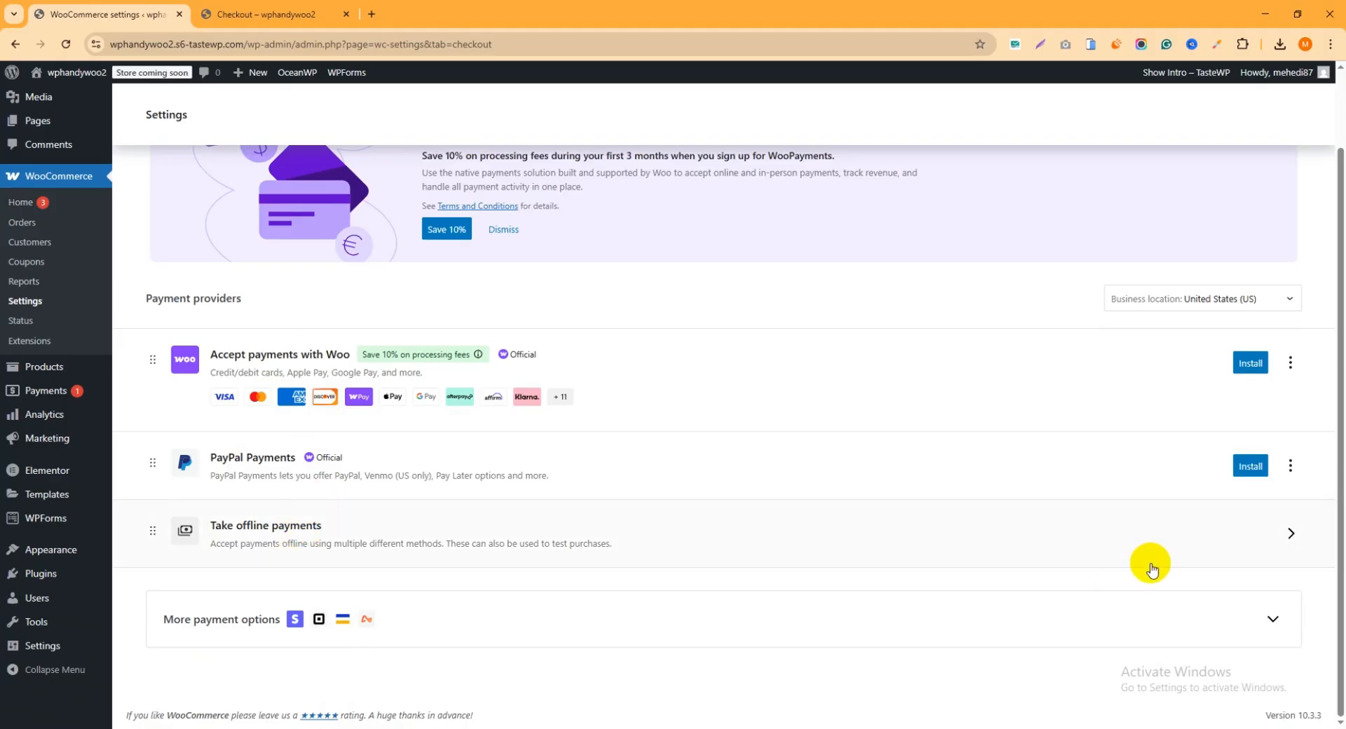
click(1268, 541)
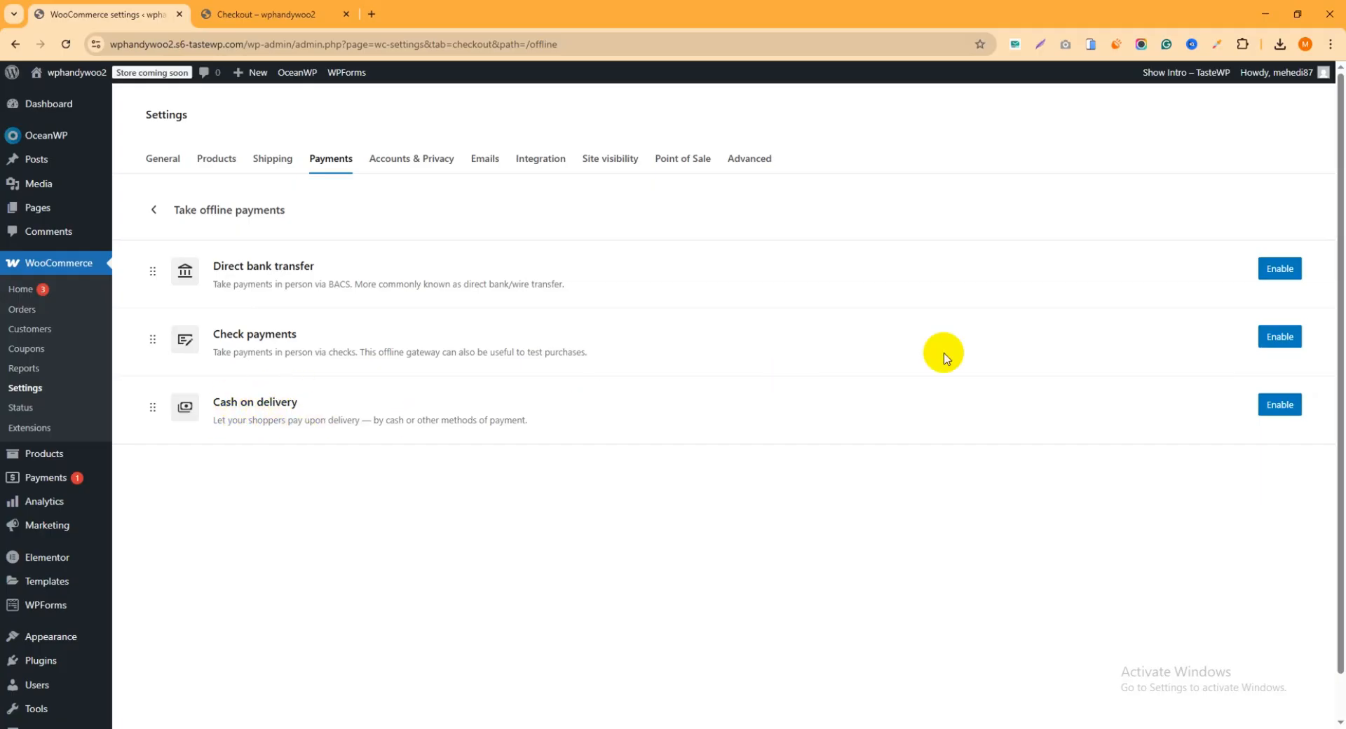
click(1281, 409)
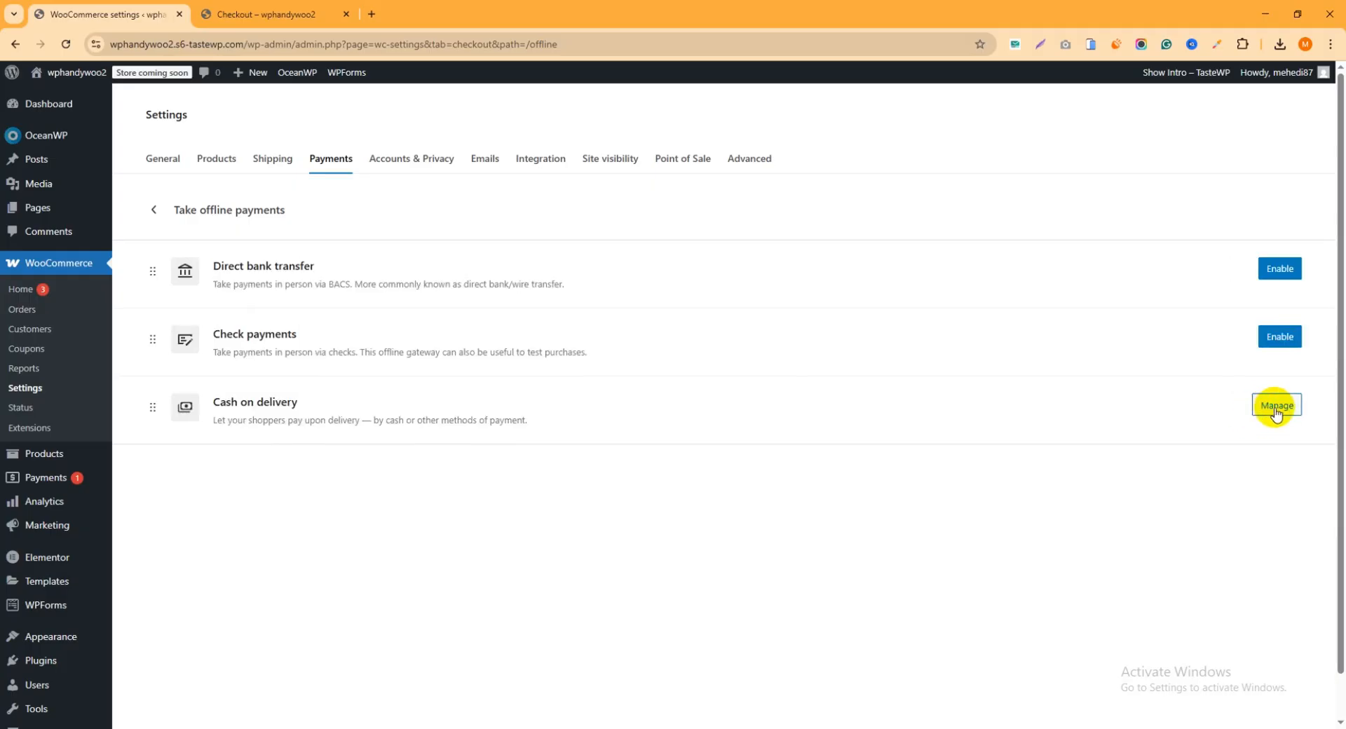
click(1277, 407)
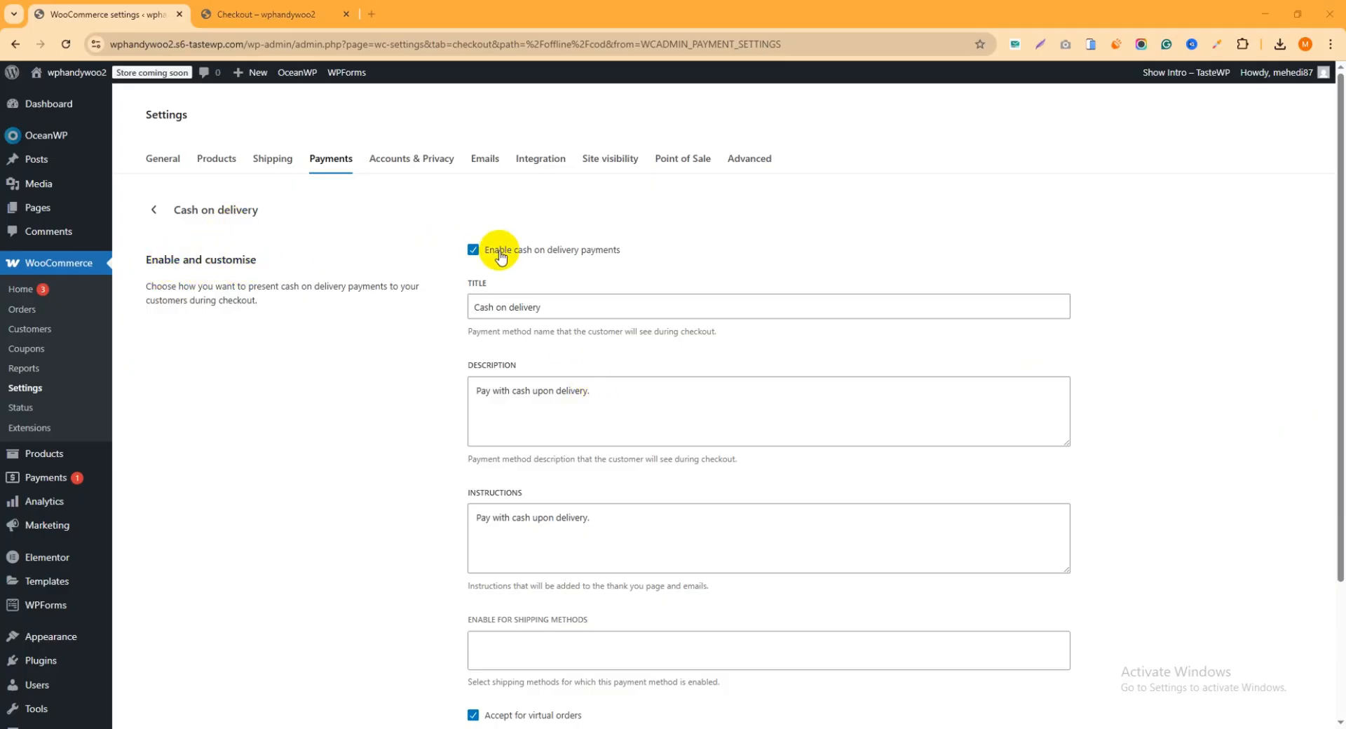
Review the Cash on delivery enable option and its title, description and instructions texts
click(474, 251)
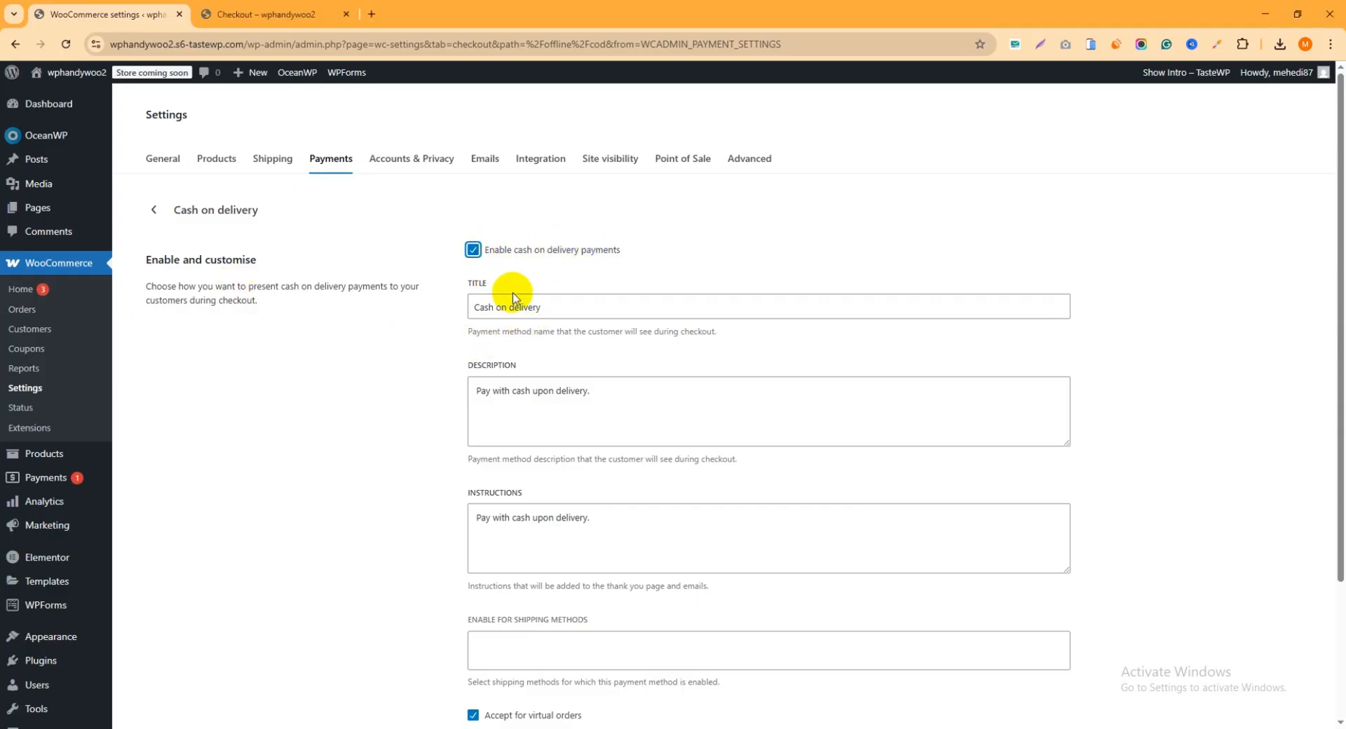
drag(550, 309, 435, 304)
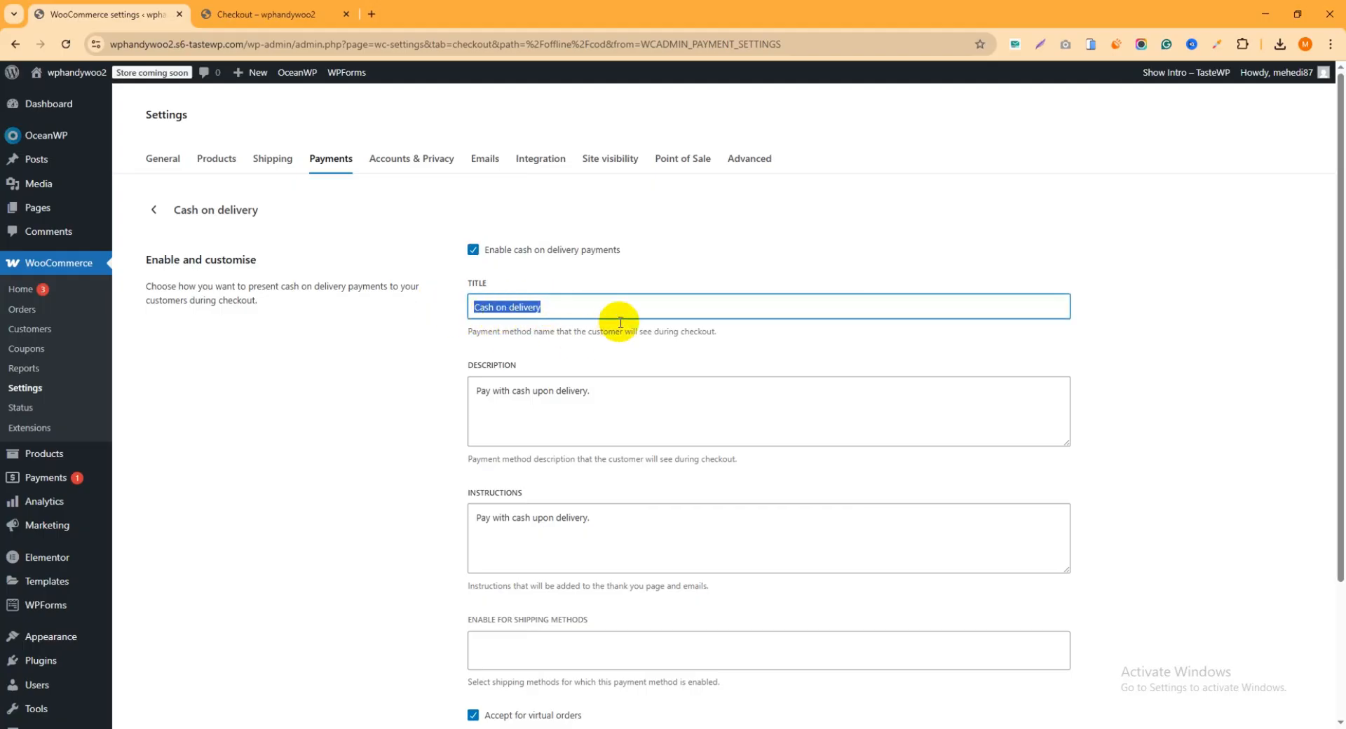
click(561, 307)
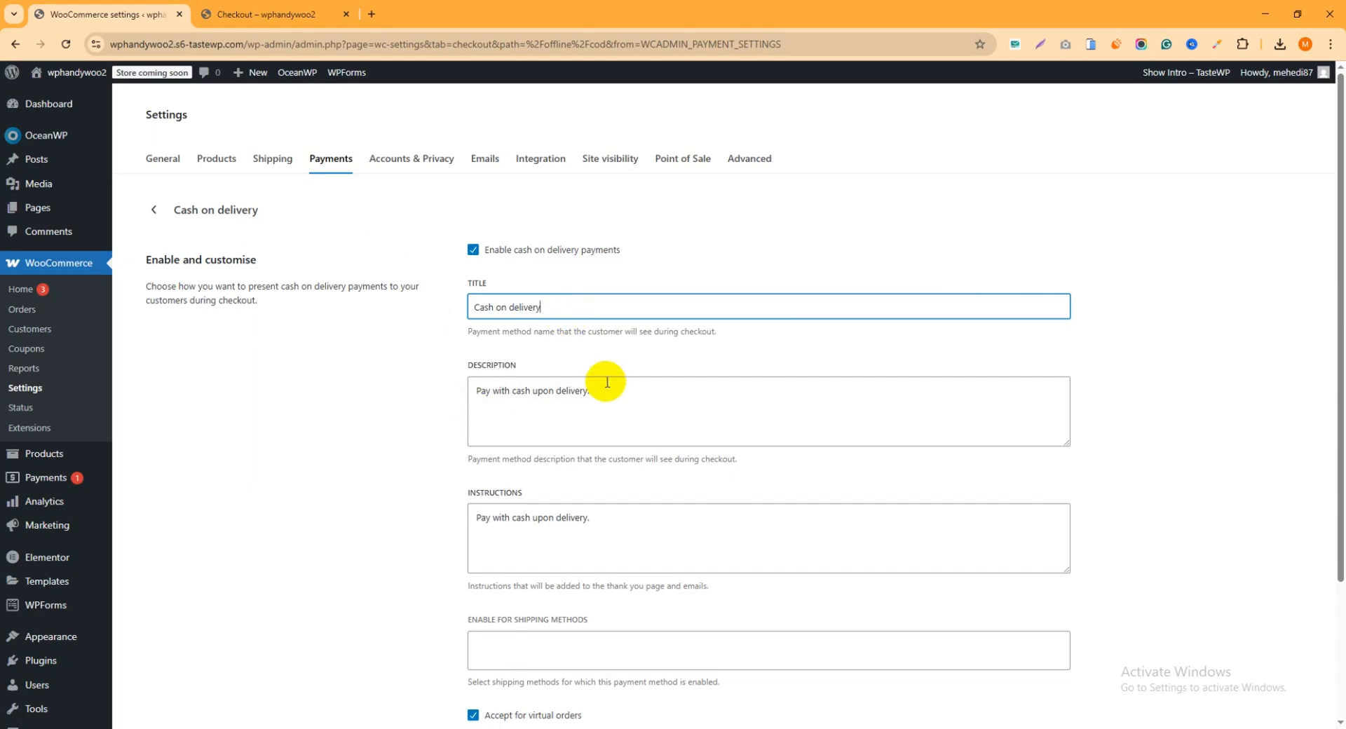
drag(628, 385, 451, 385)
click(556, 398)
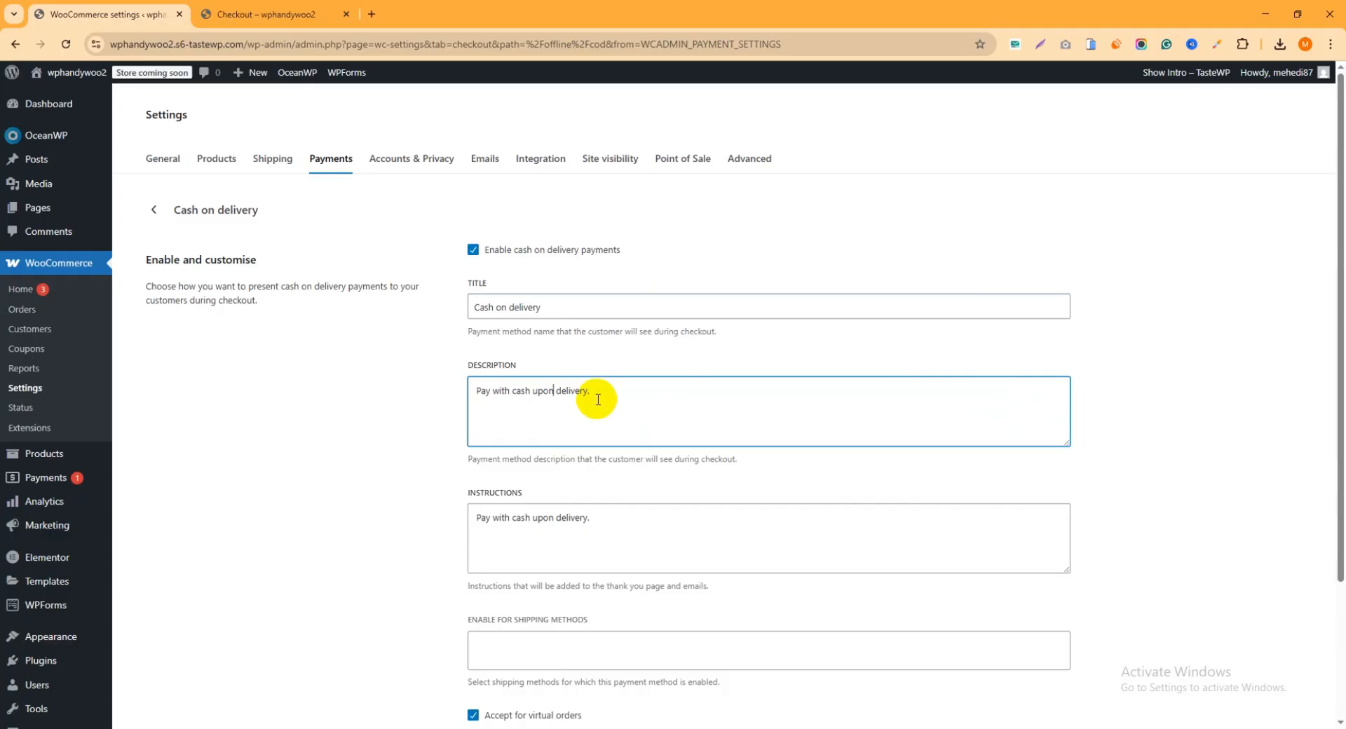
drag(596, 386, 404, 385)
click(525, 412)
scroll(637, 394, down, 2)
scroll(619, 406, up, 2)
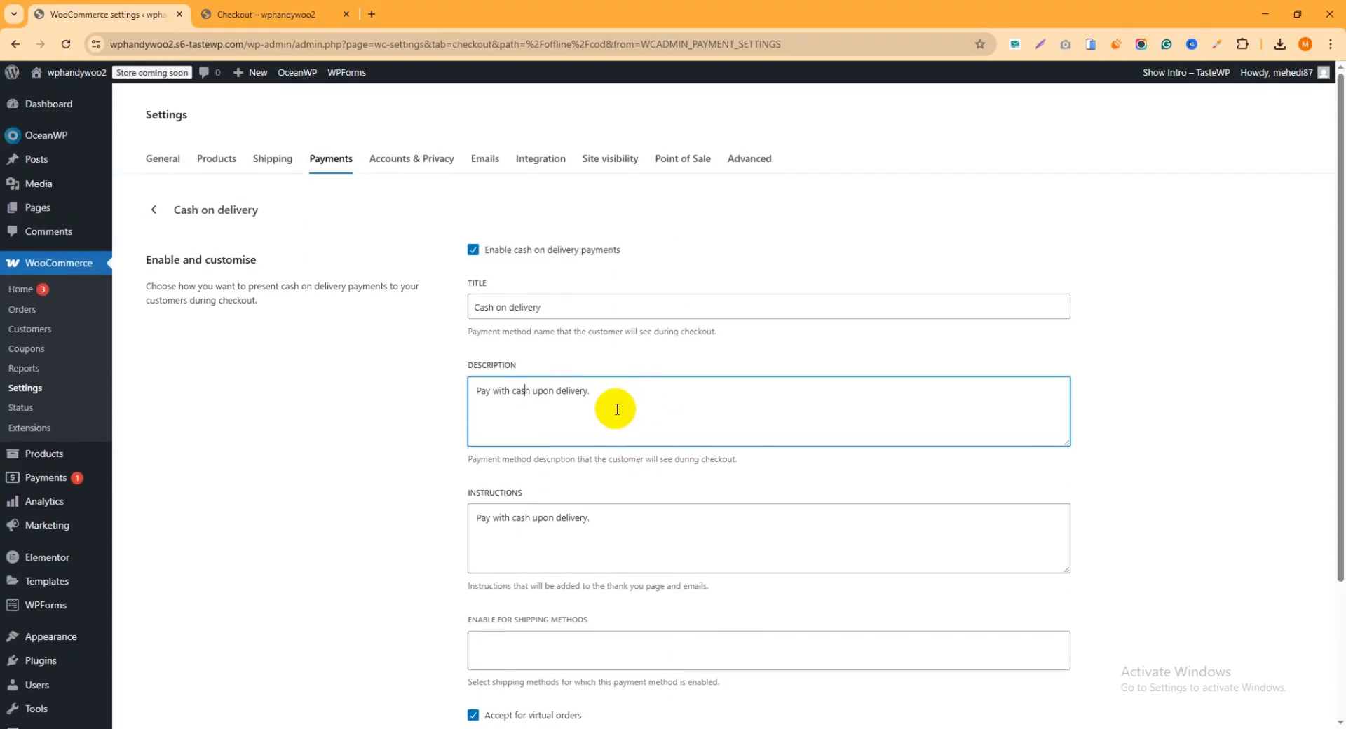
scroll(617, 410, down, 2)
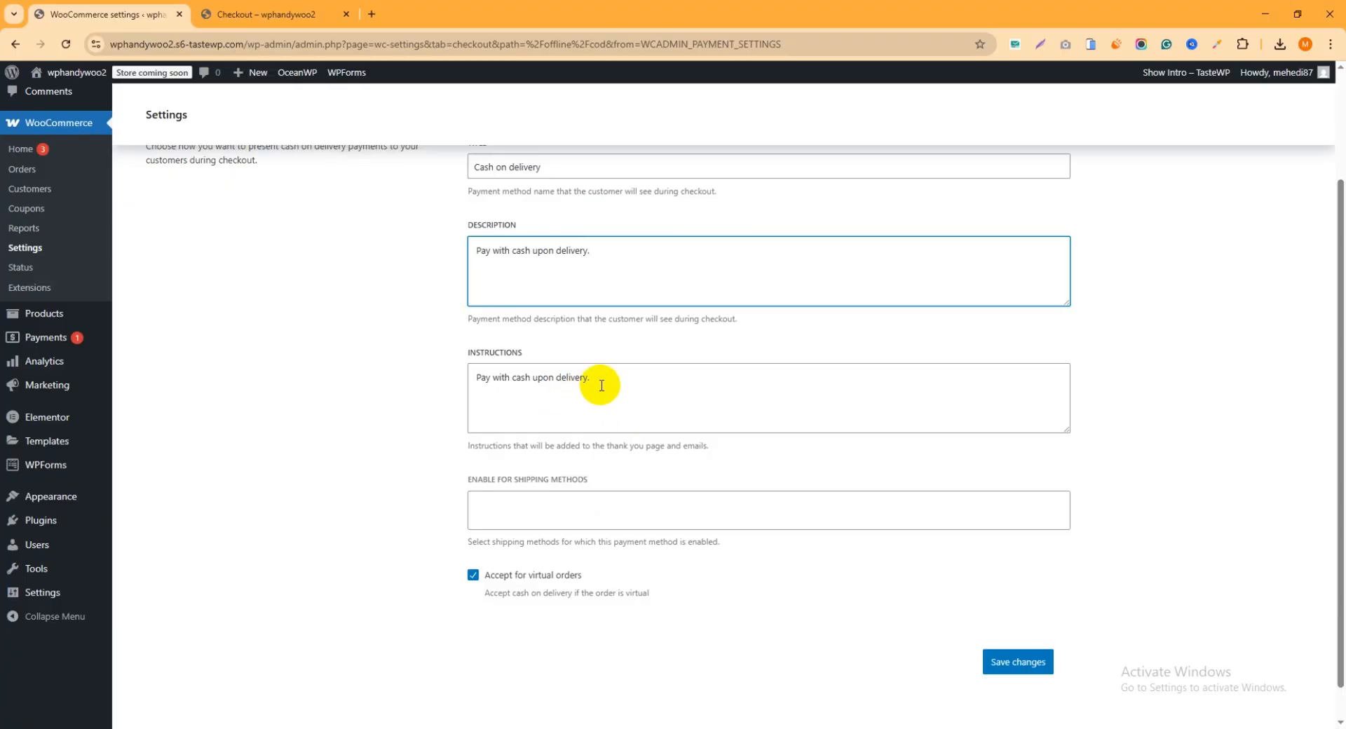
drag(601, 381, 469, 379)
scroll(620, 392, down, 1)
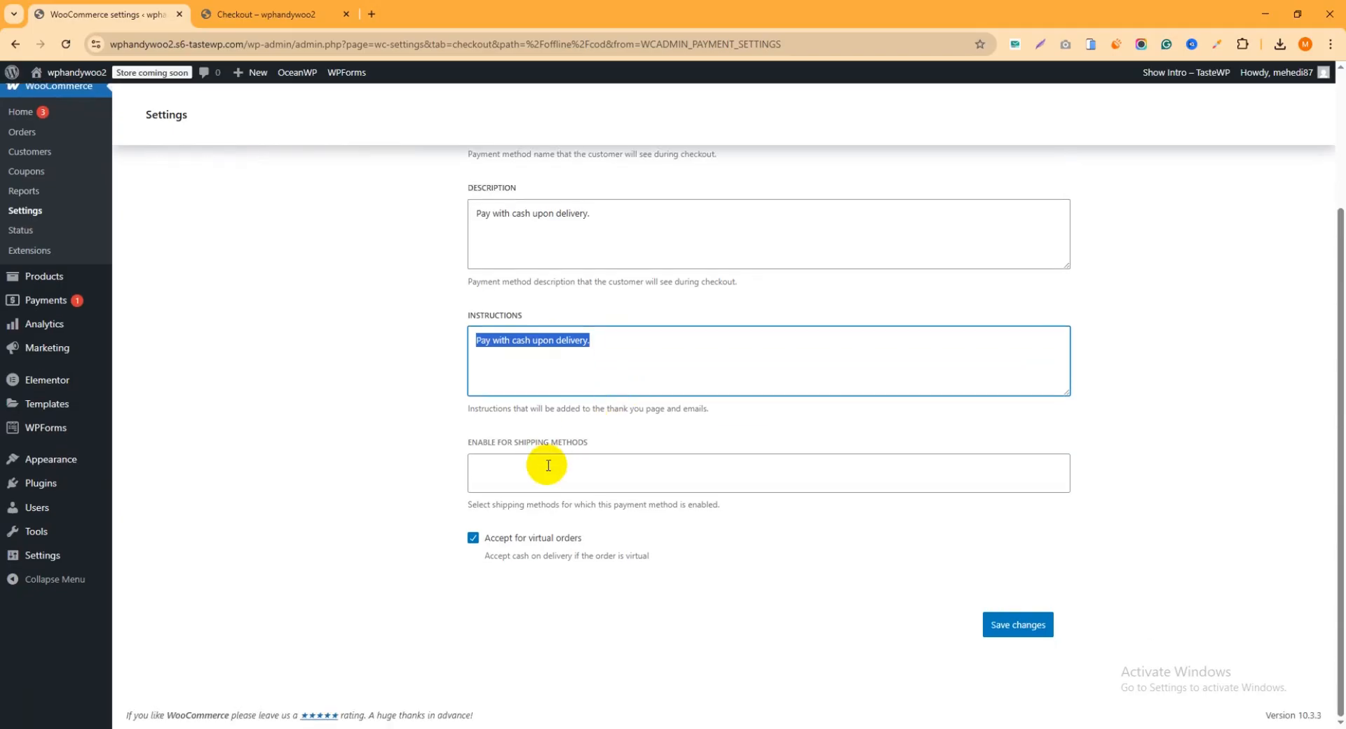
Enable Cash on delivery for any "Flat rate" shipping method, keep it accepted for virtual orders, and save the changes
click(571, 473)
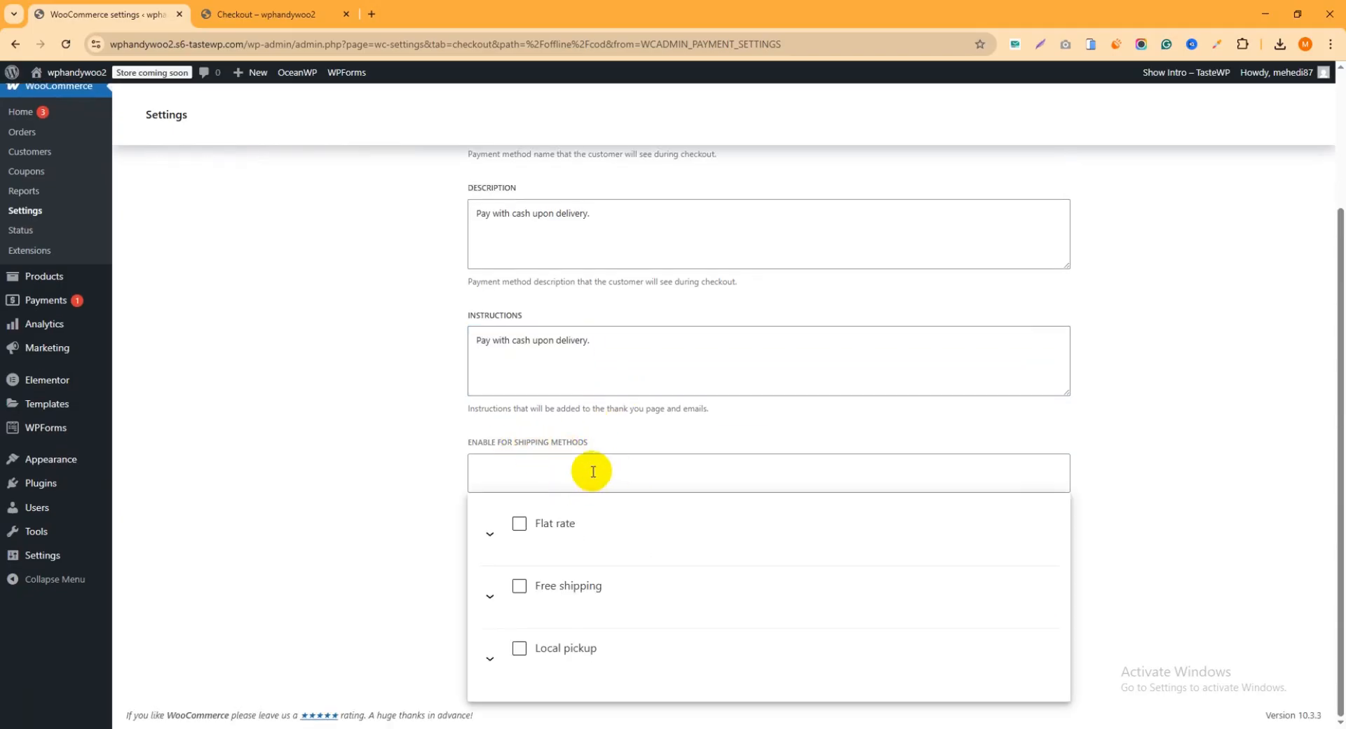
click(570, 523)
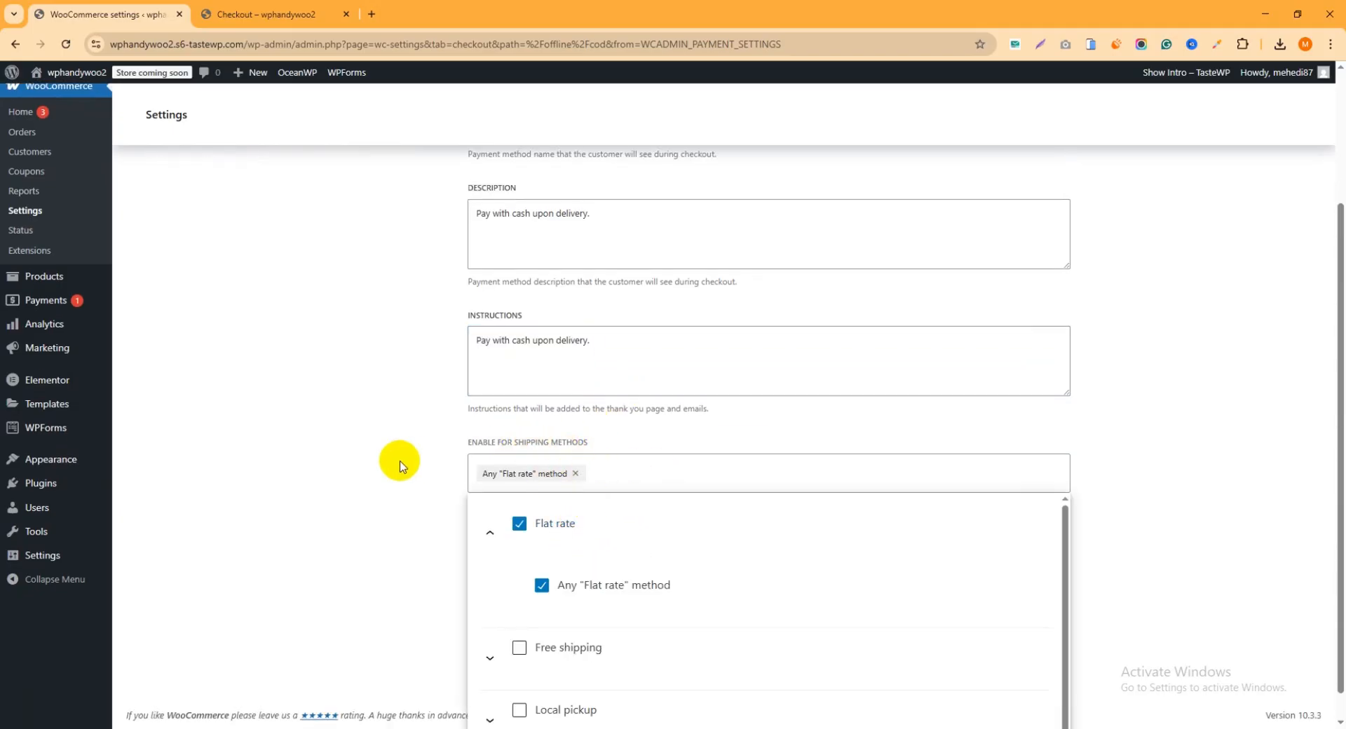
click(359, 467)
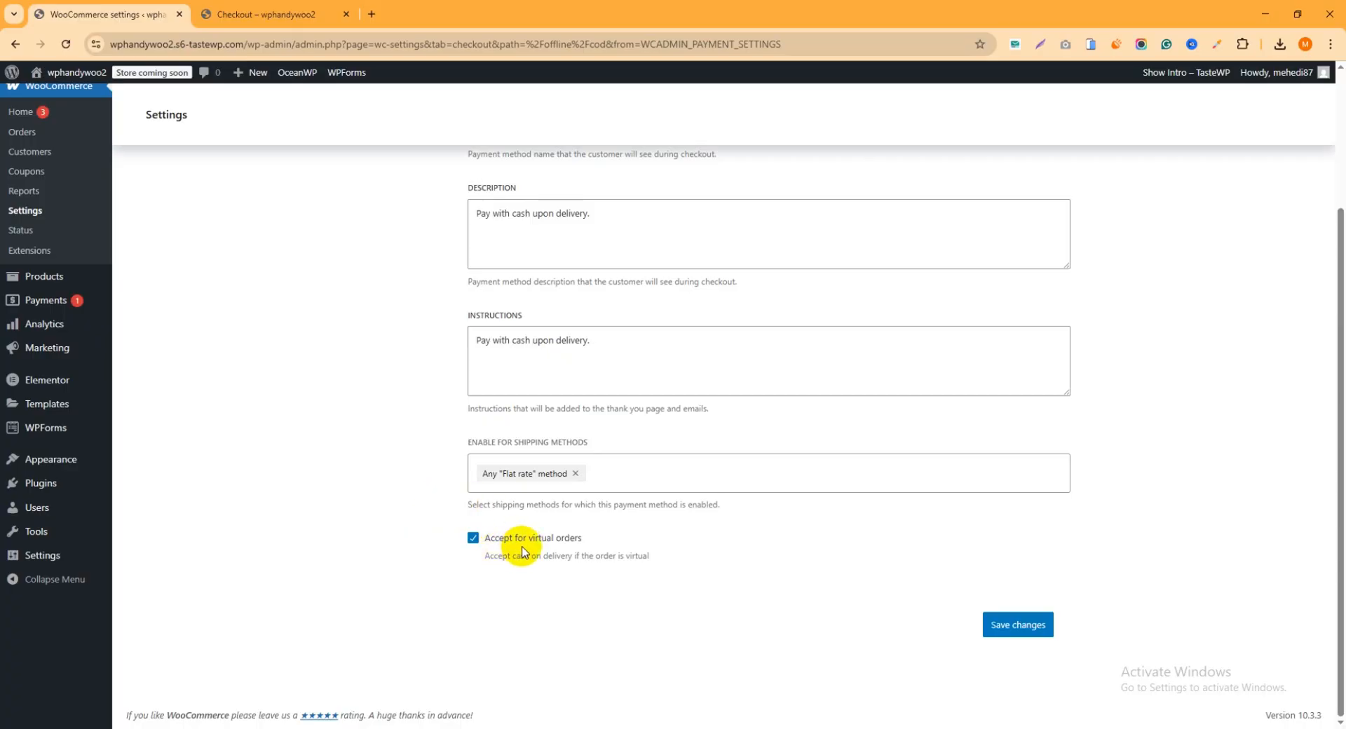
click(473, 538)
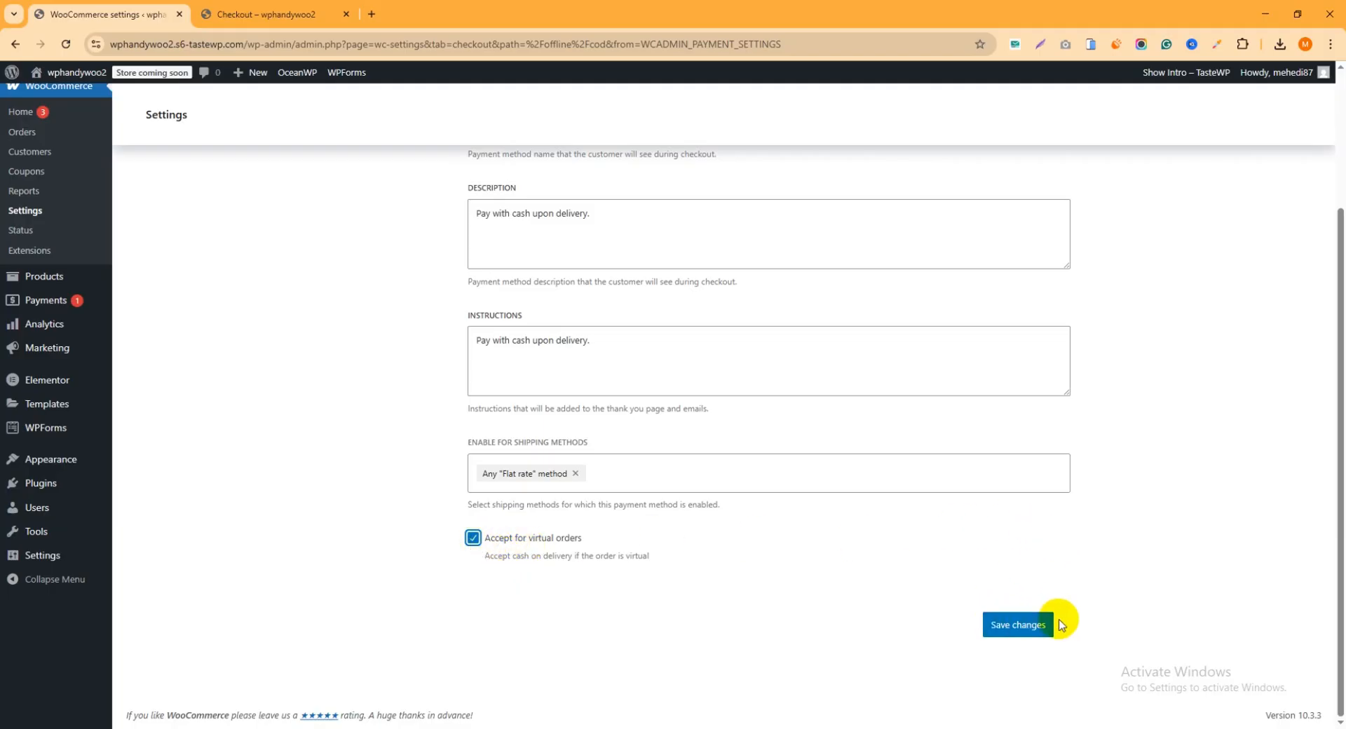
click(1030, 629)
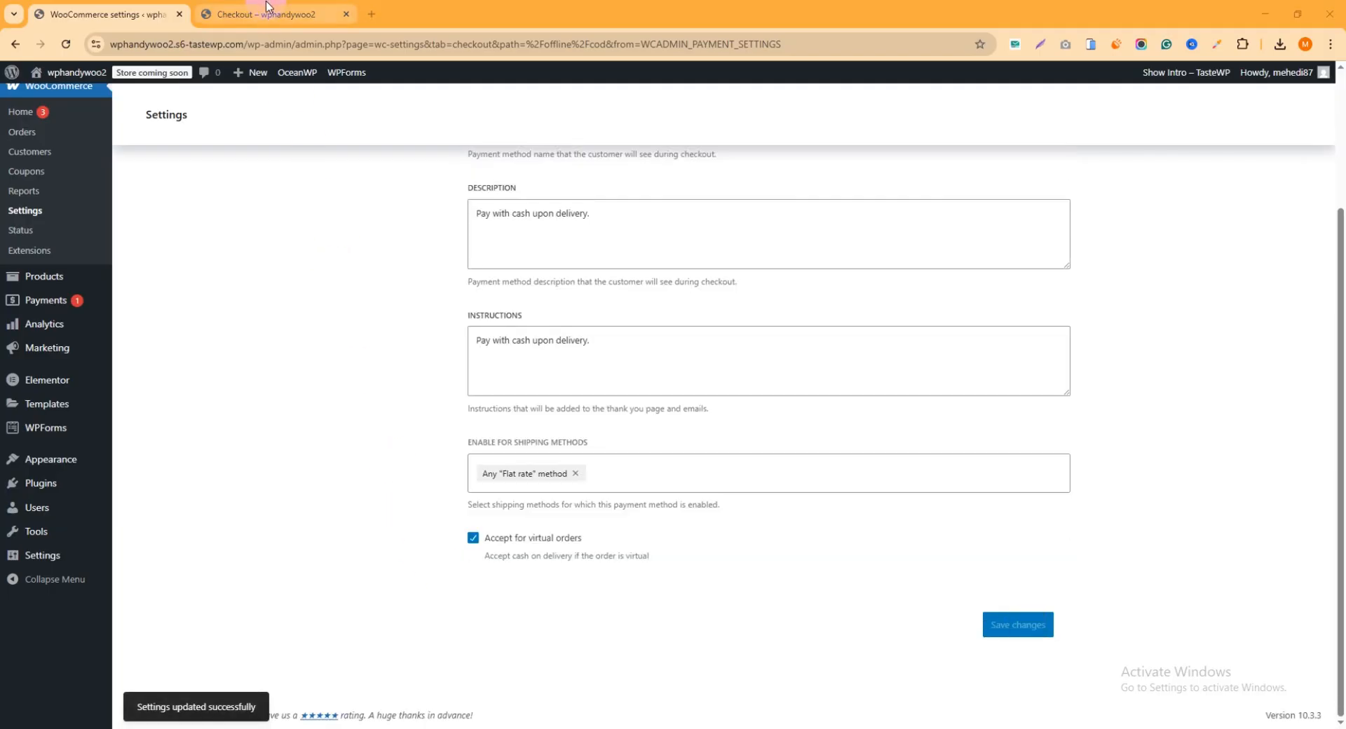
Reload the store's checkout page and check which payment method is offered below the order summary
click(279, 21)
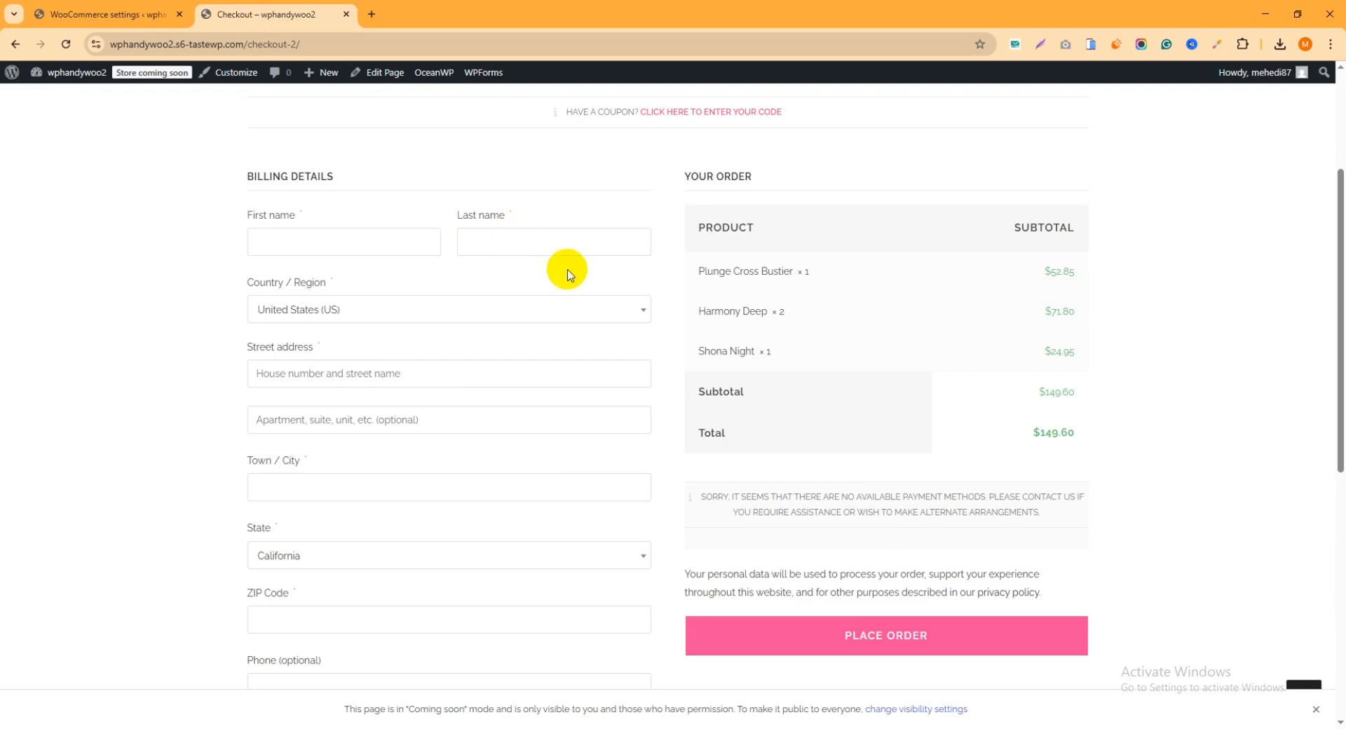
scroll(725, 364, down, 4)
scroll(783, 401, up, 4)
scroll(811, 400, up, 2)
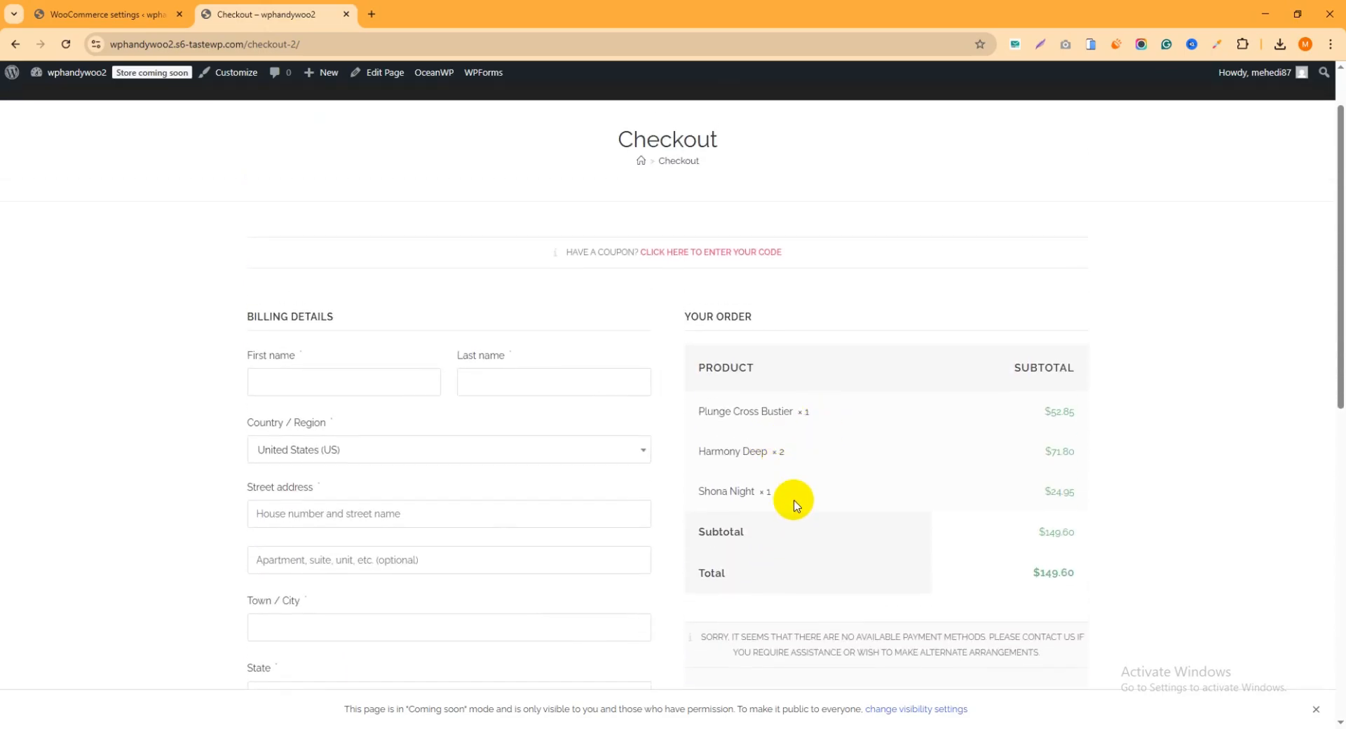
click(66, 50)
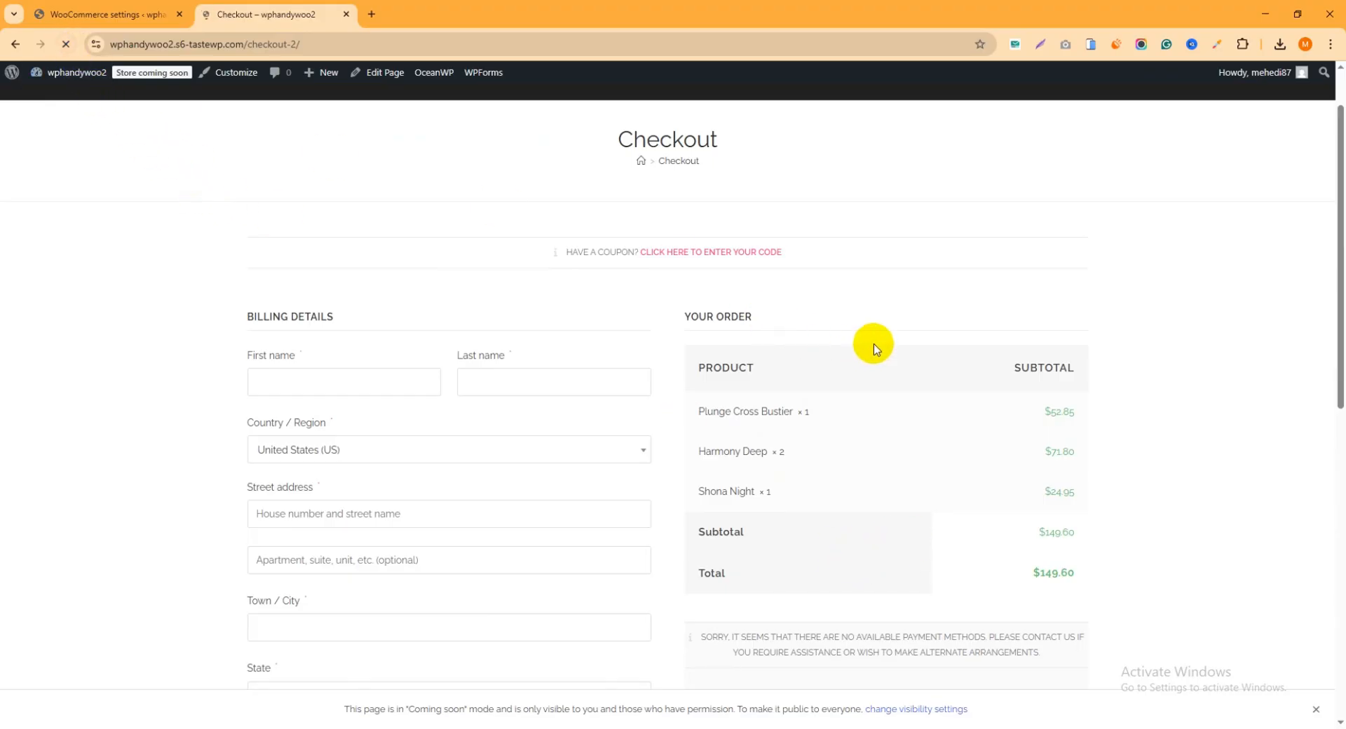
scroll(872, 345, down, 3)
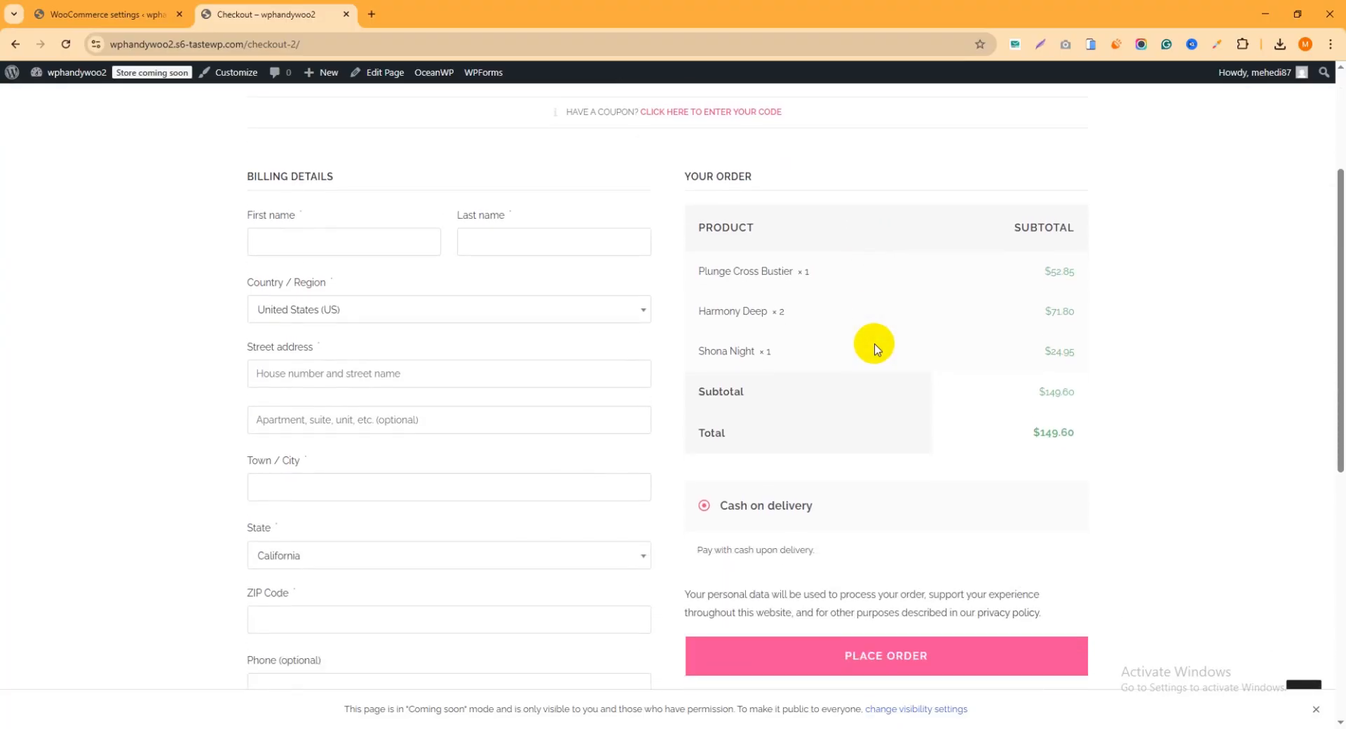